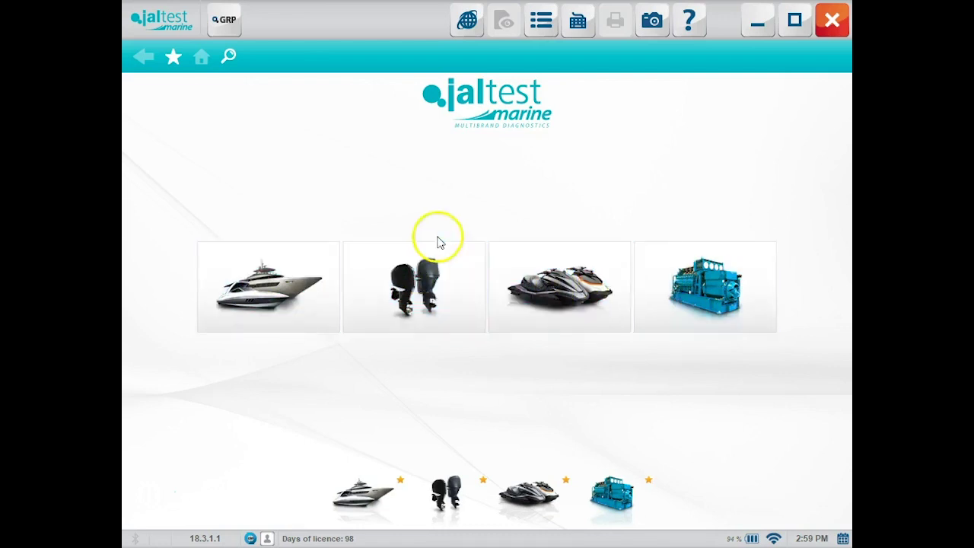
# Step: Look over the recently selected vessels list and the vessels browser, closing each
pyautogui.click(174, 59)
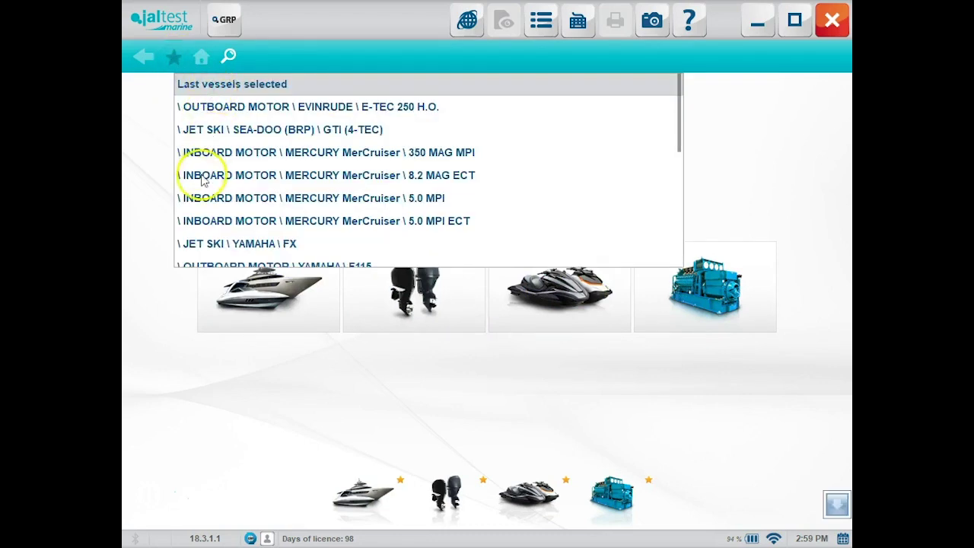
pyautogui.click(141, 137)
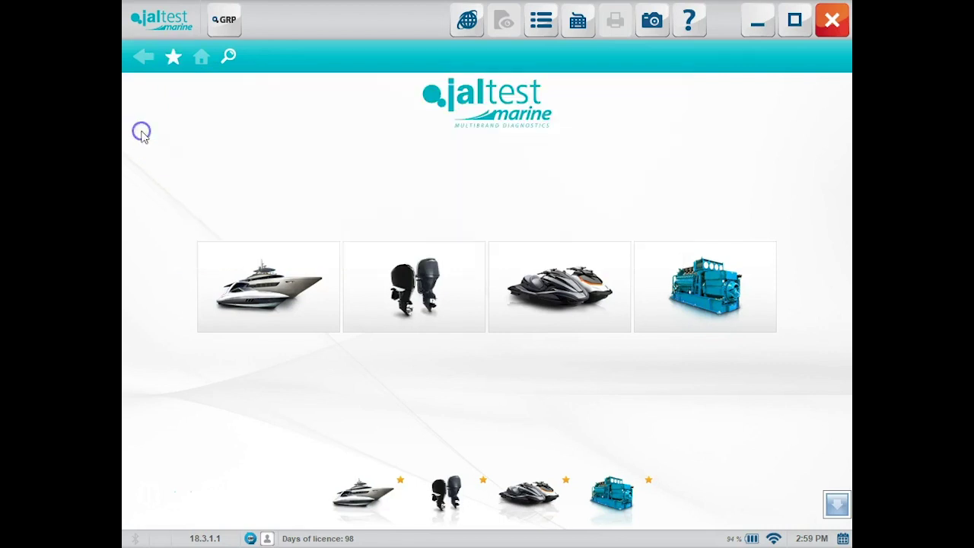
pyautogui.click(228, 59)
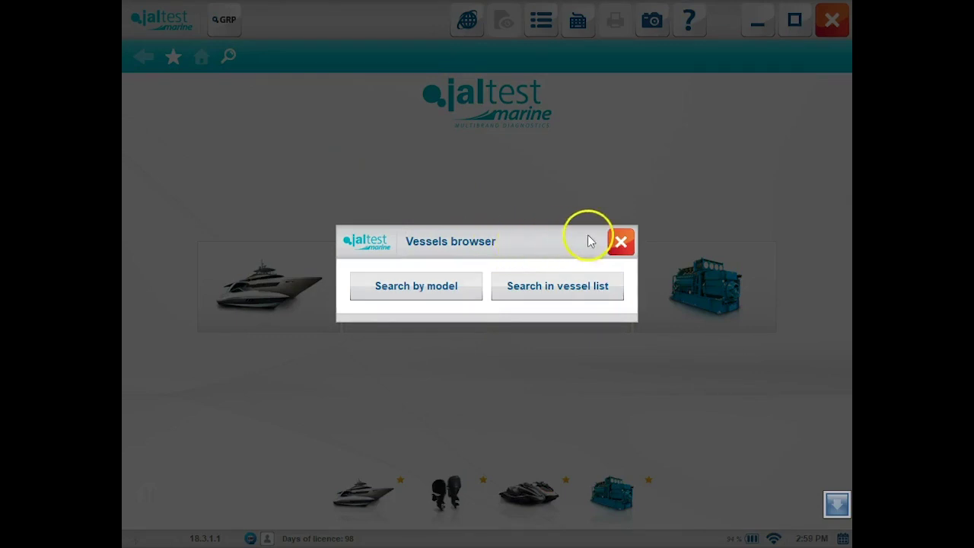
pyautogui.click(621, 243)
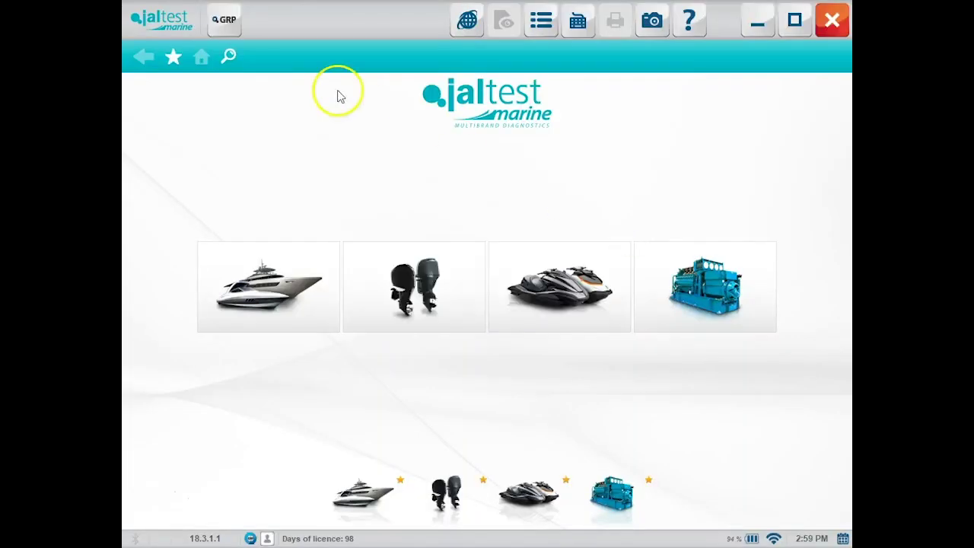
# Step: Launch the GRP workshop module and view its Client/vessel list options, such as Clients
pyautogui.click(226, 21)
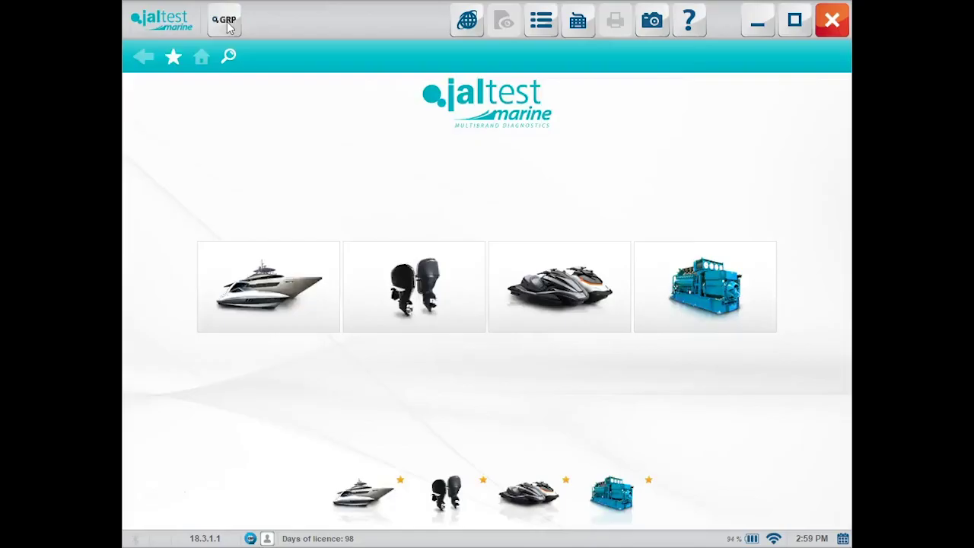
pyautogui.click(225, 21)
pyautogui.click(206, 59)
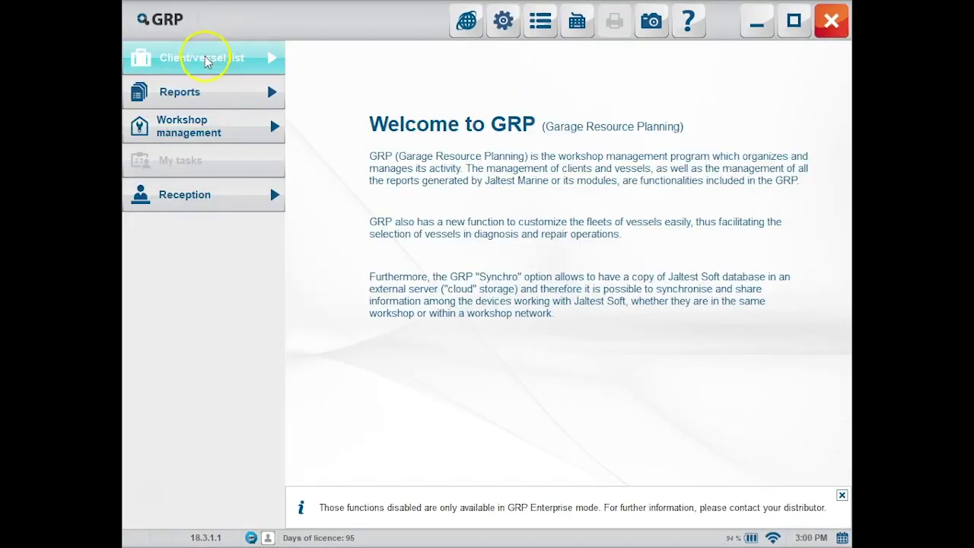
pyautogui.click(339, 67)
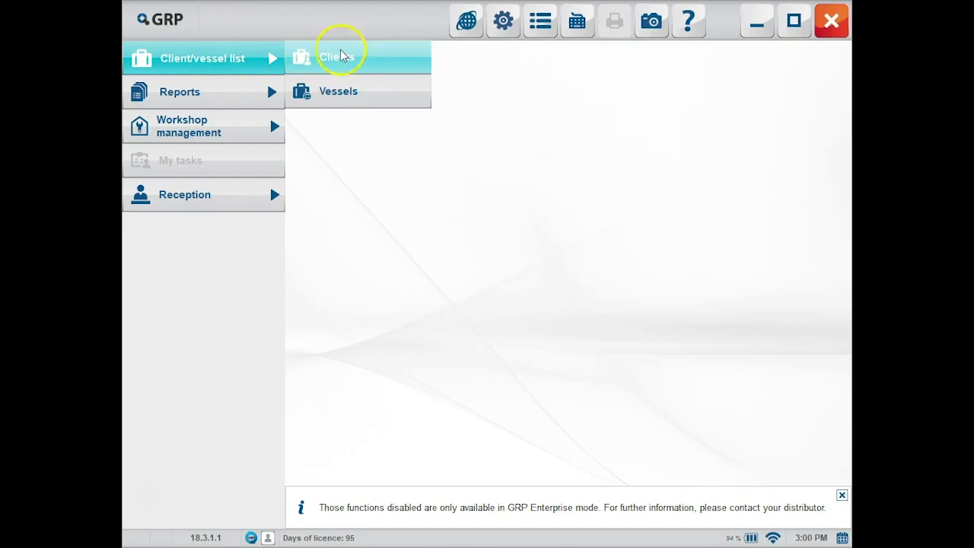
# Step: Open Maintenance Reports, switch to Diagnosis Reports and back, then close the Reports window
pyautogui.click(242, 93)
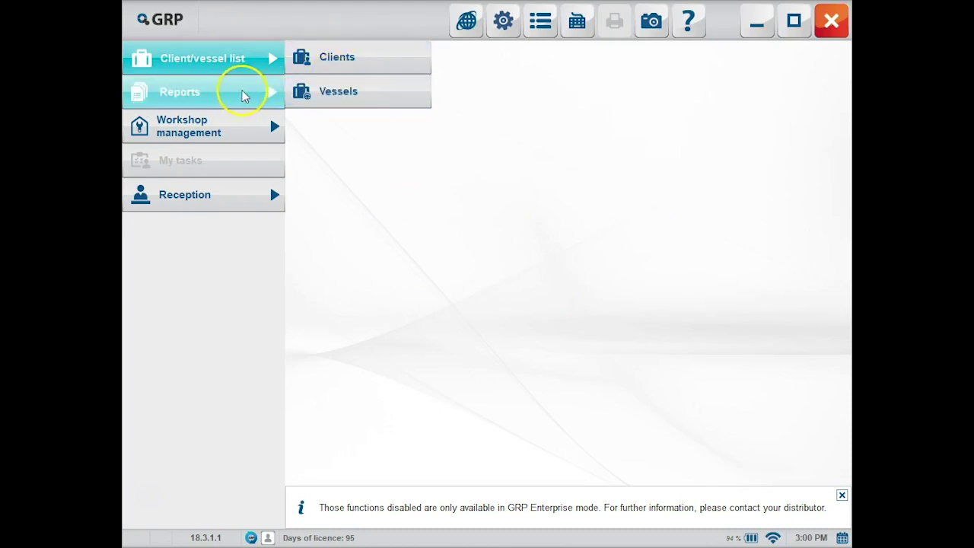
pyautogui.click(323, 91)
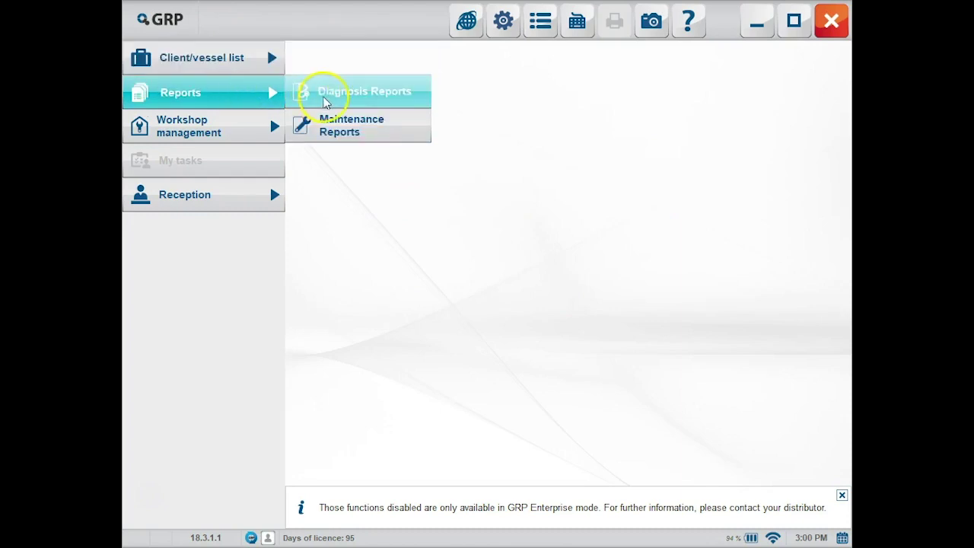
pyautogui.click(343, 136)
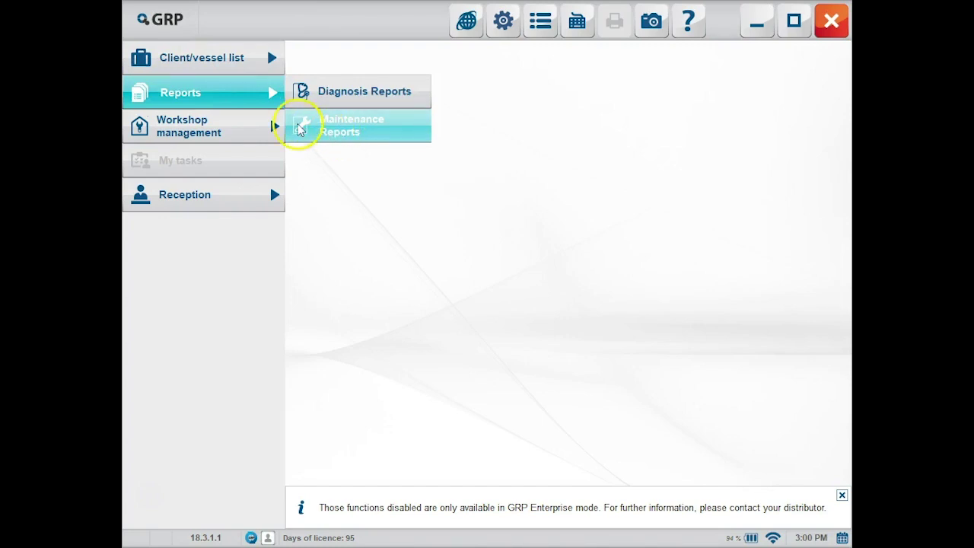
pyautogui.click(375, 117)
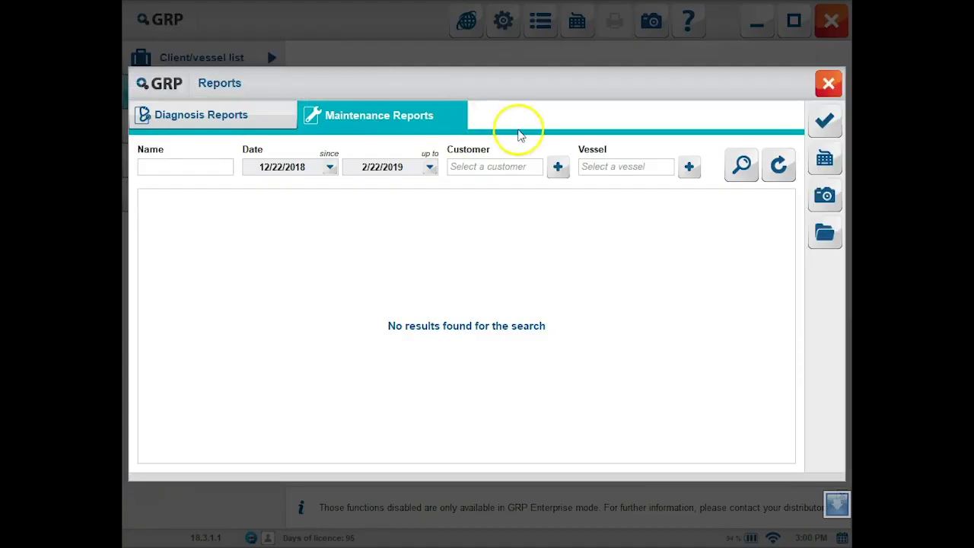
pyautogui.click(271, 113)
pyautogui.click(369, 115)
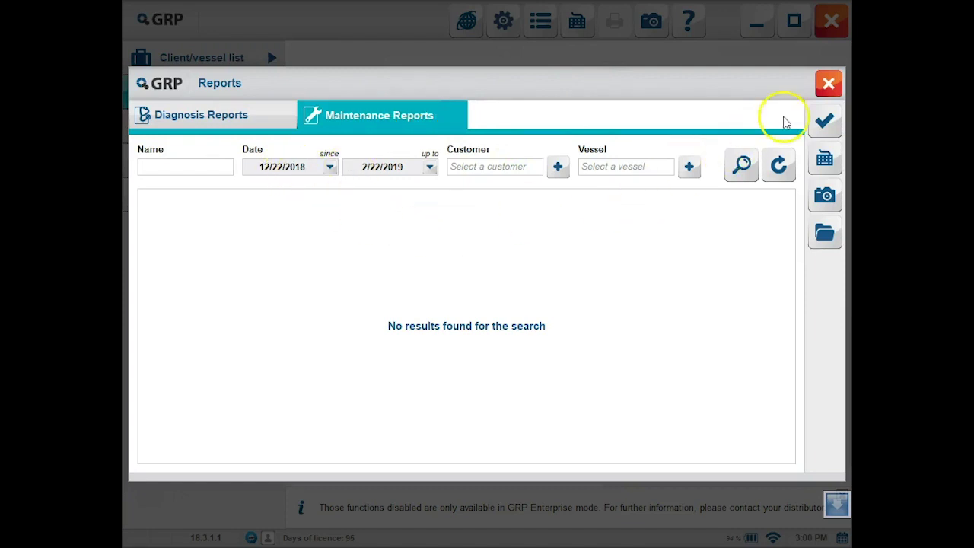
pyautogui.click(832, 85)
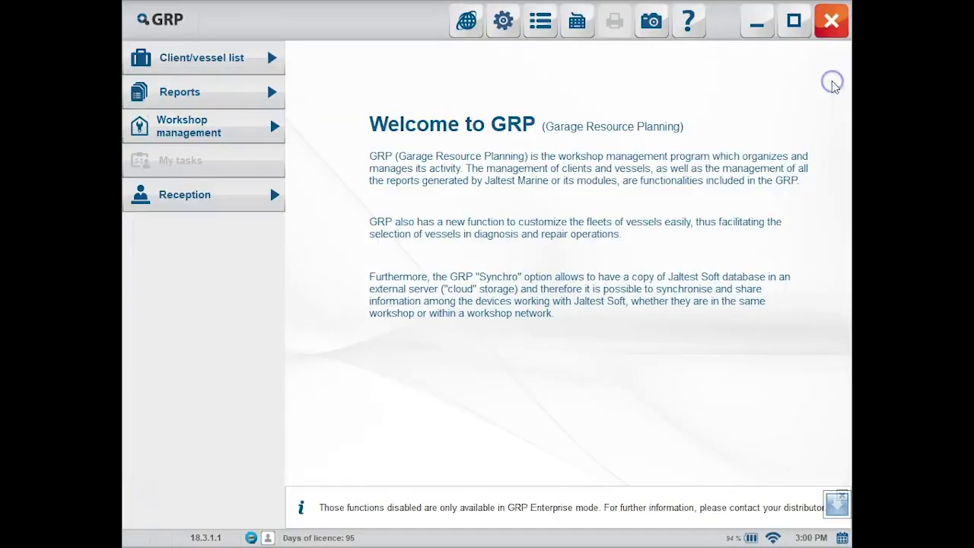
# Step: Close GRP and open the Jaltest Web Clients page from the web links
pyautogui.click(833, 22)
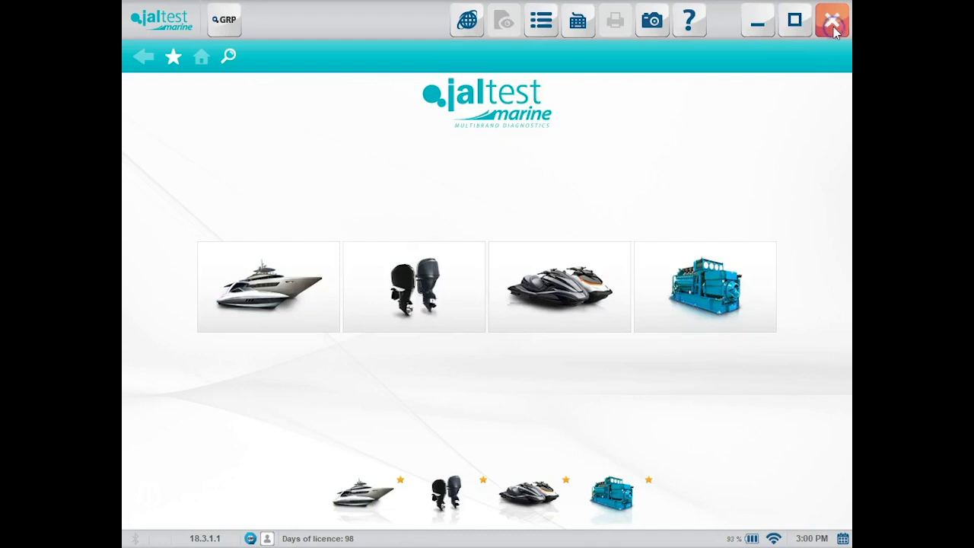
pyautogui.click(457, 36)
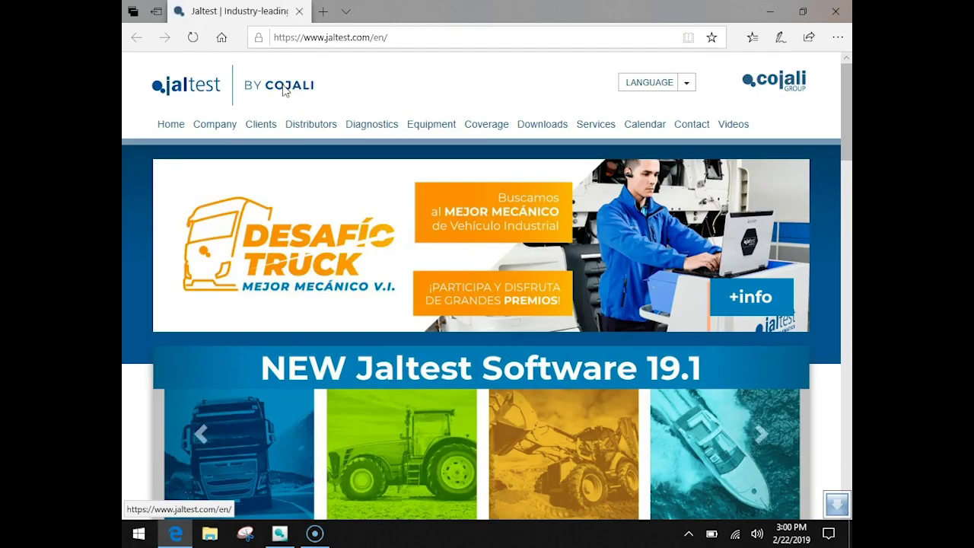
pyautogui.click(263, 130)
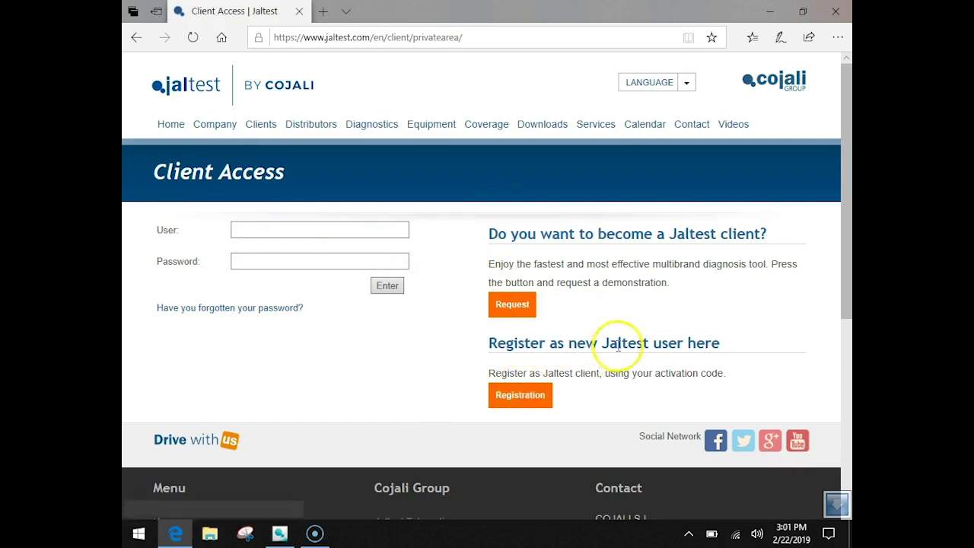
# Step: Open the new-user Registration form and enter 345 as the VAT No. / Tax ID
pyautogui.click(532, 402)
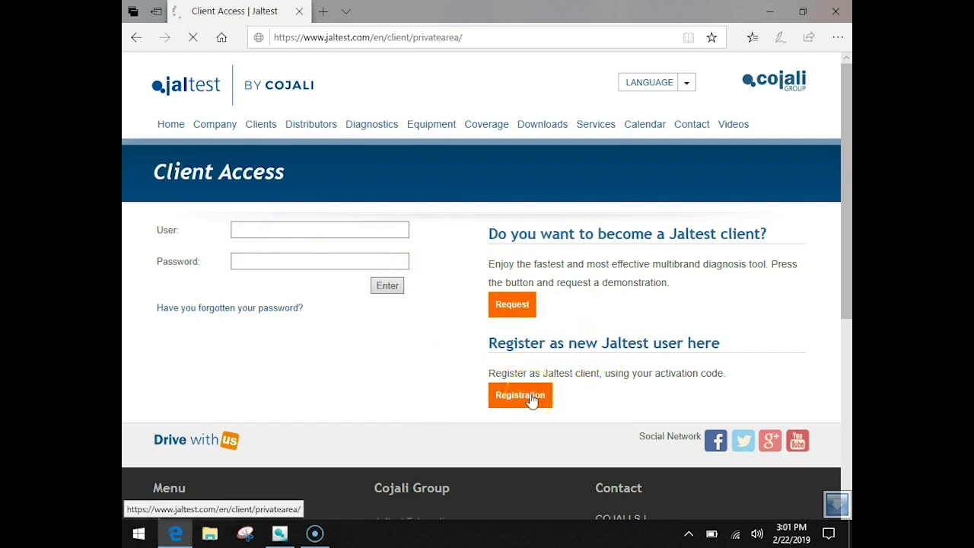
pyautogui.click(508, 401)
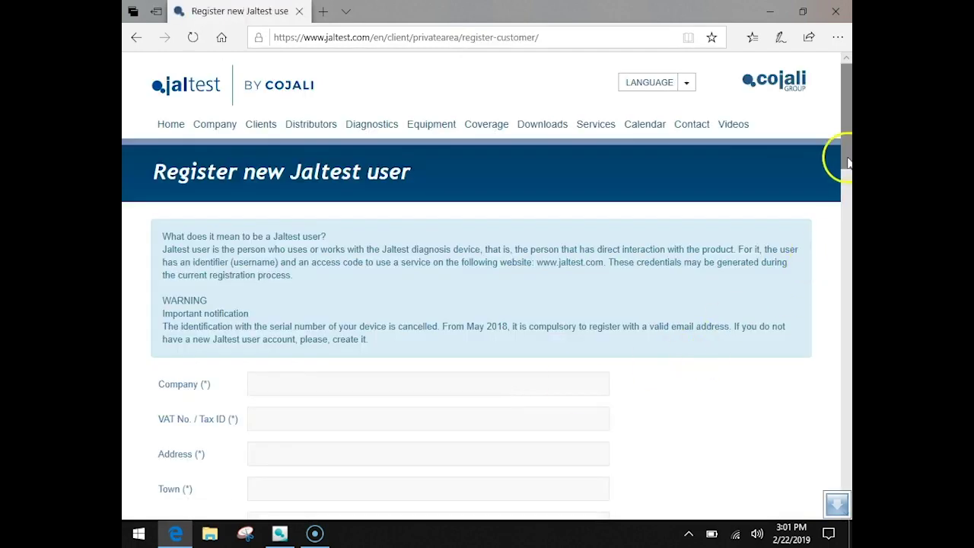
pyautogui.moveTo(845, 156); pyautogui.dragTo(847, 225)
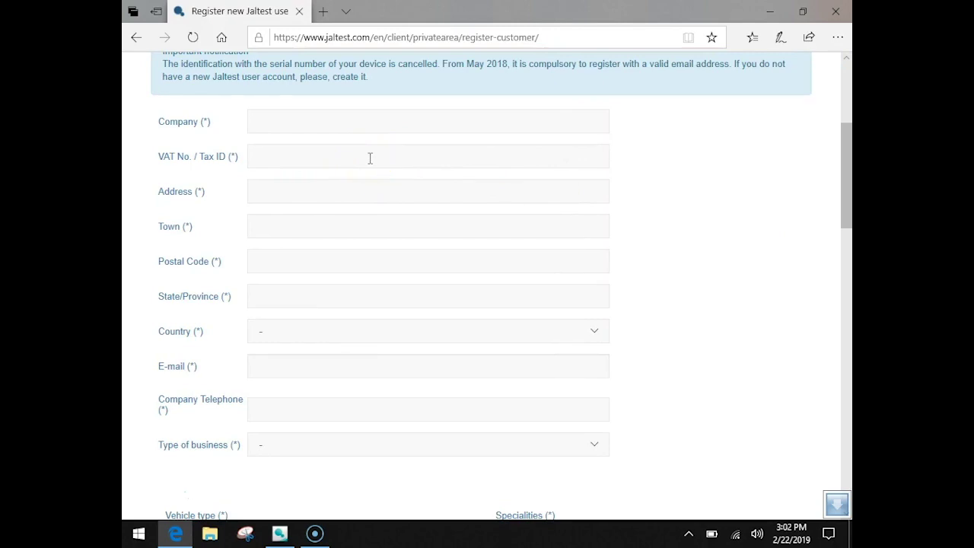
pyautogui.write('345')
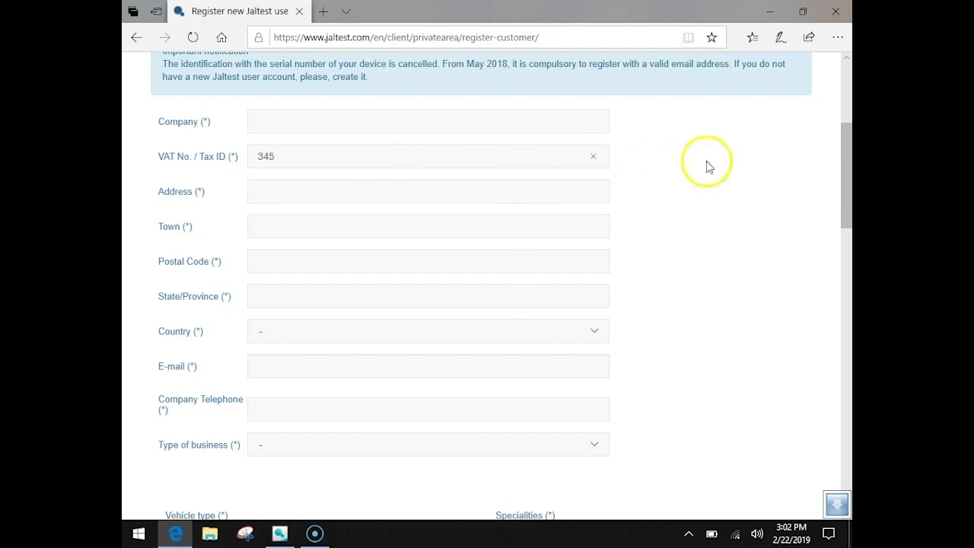
pyautogui.moveTo(849, 163); pyautogui.dragTo(833, 369)
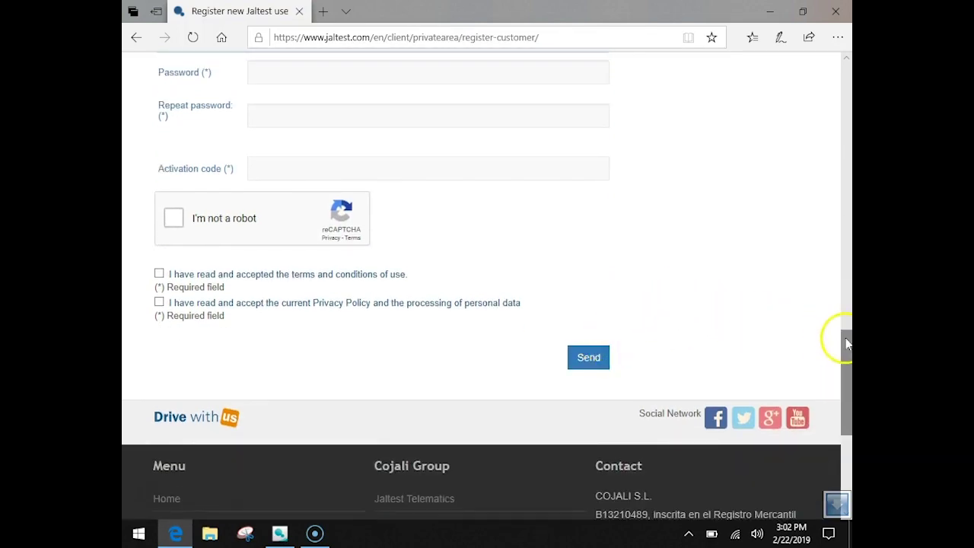
pyautogui.moveTo(847, 345); pyautogui.dragTo(845, 163)
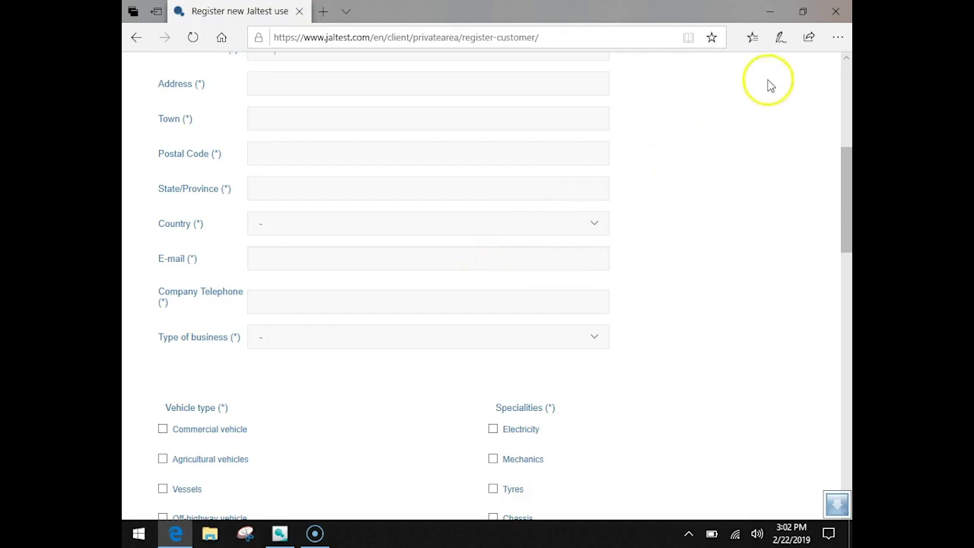
# Step: Close Edge and the web links dialog to return to Jaltest Marine's home screen
pyautogui.click(828, 11)
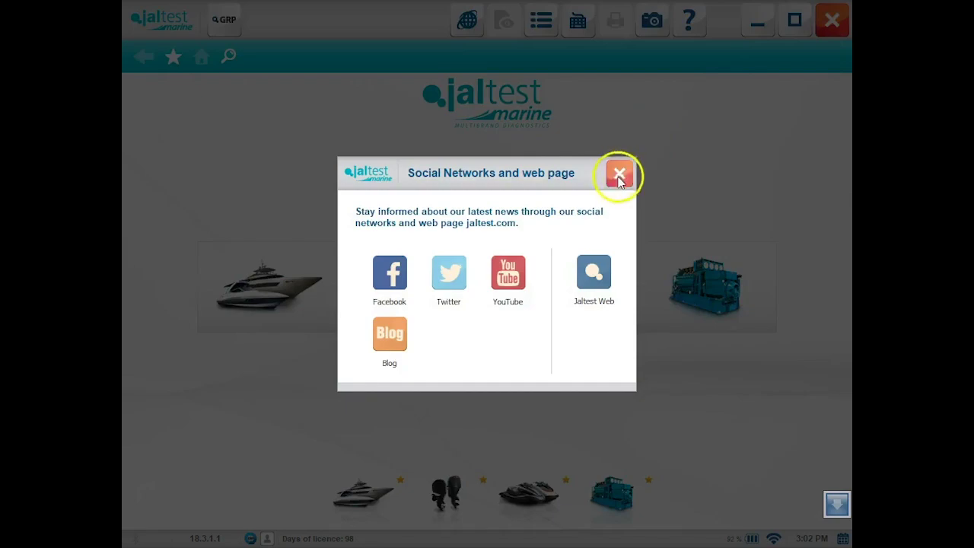
pyautogui.click(618, 177)
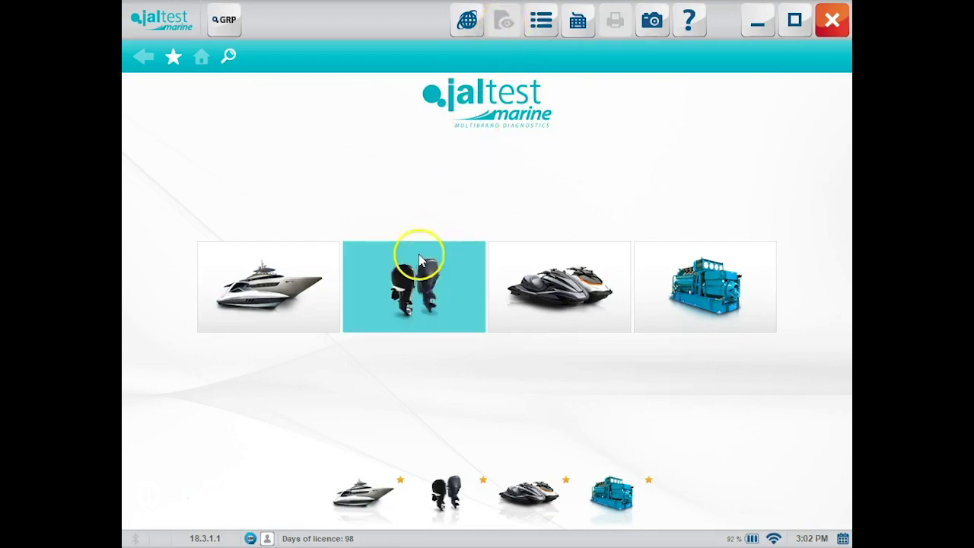
pyautogui.click(502, 22)
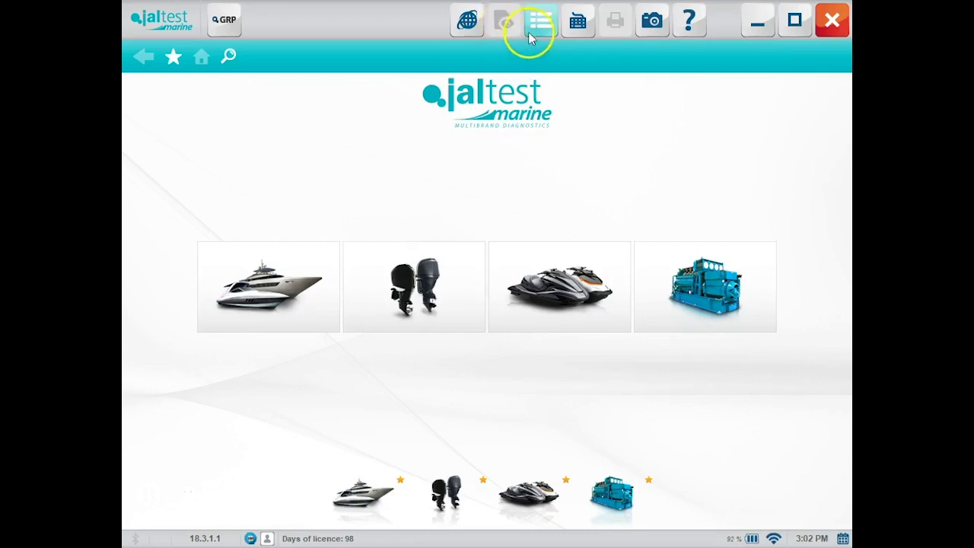
# Step: In Configuration, open Expert Mode activation and accept its terms and conditions
pyautogui.click(535, 27)
pyautogui.click(343, 265)
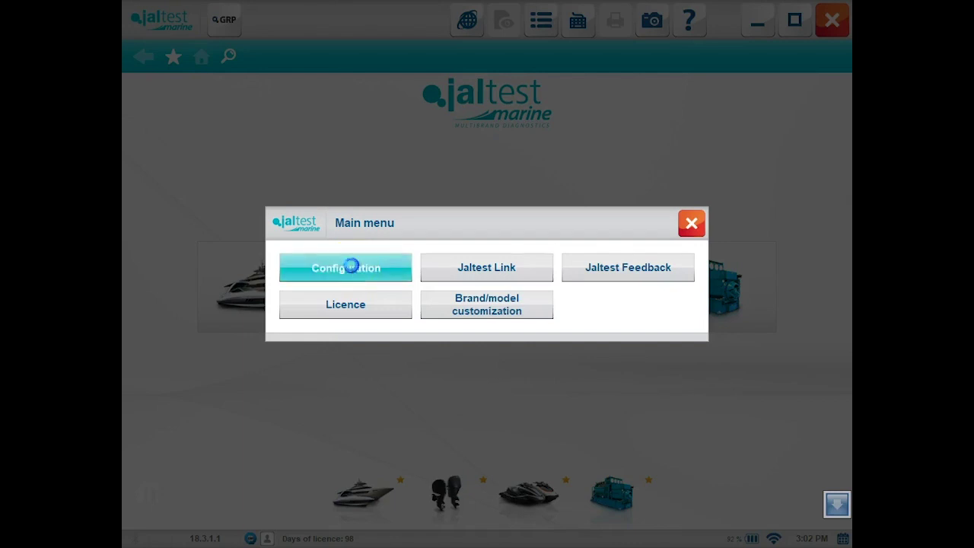
pyautogui.click(334, 190)
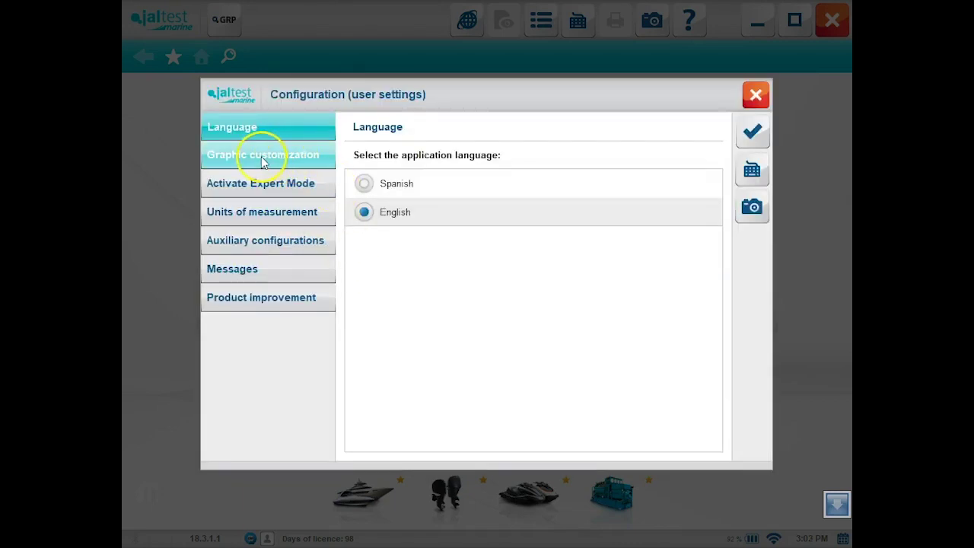
pyautogui.click(265, 186)
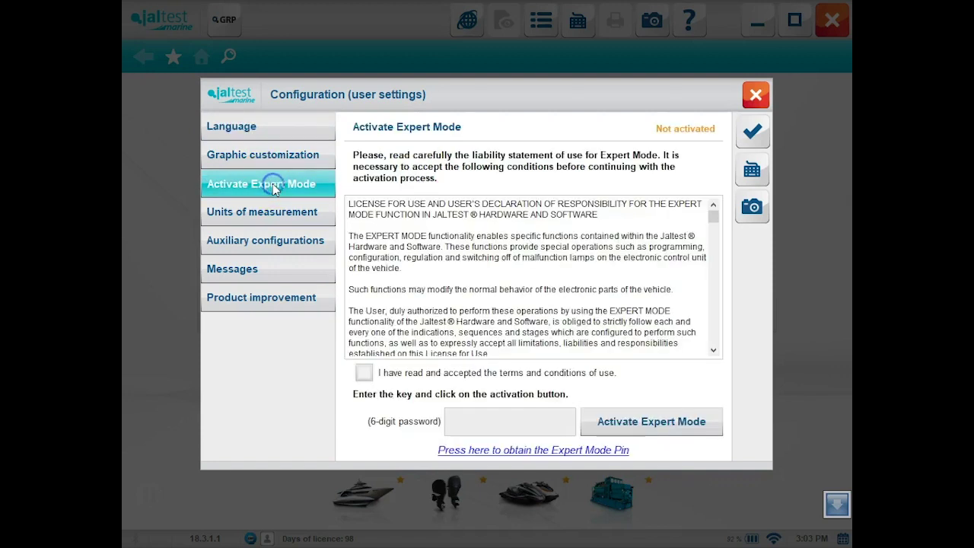
pyautogui.click(364, 372)
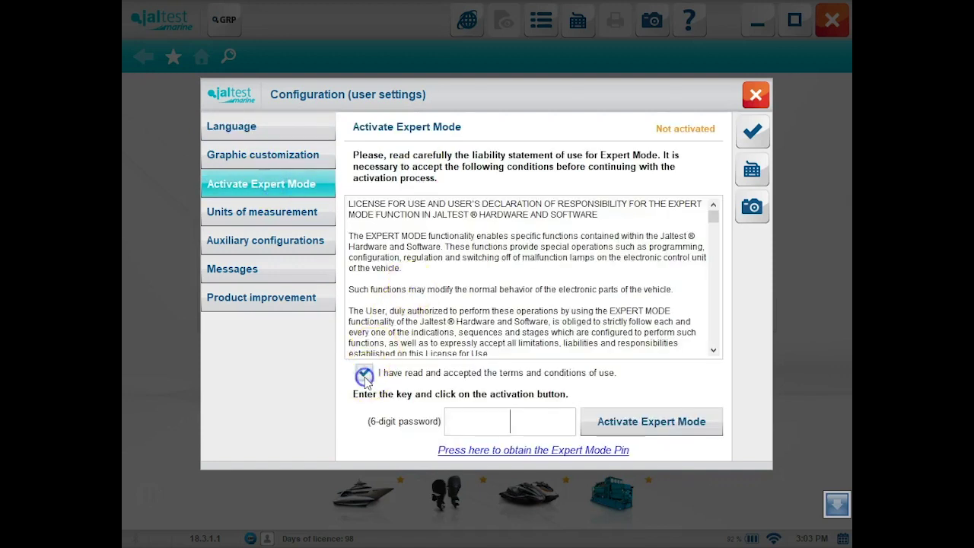
pyautogui.click(488, 417)
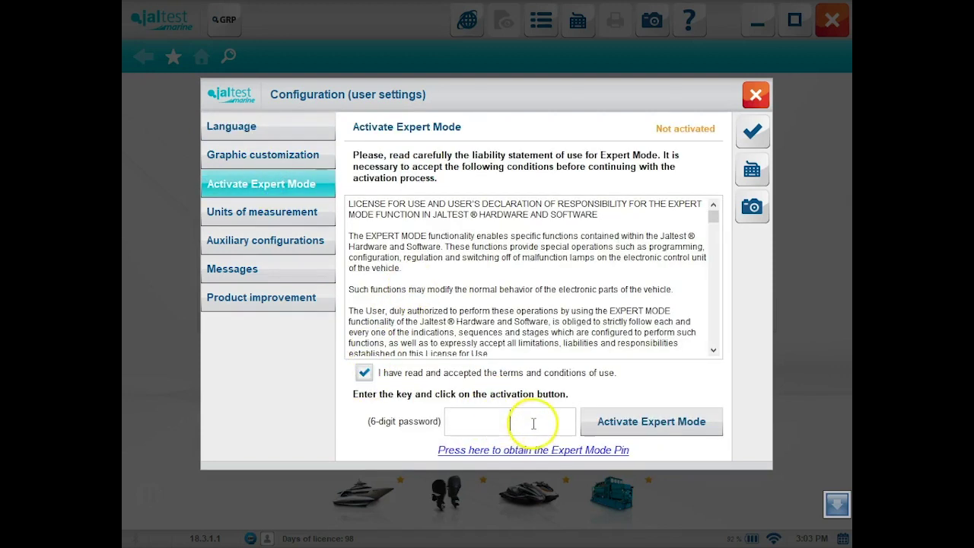
# Step: Review the Units, Auxiliary configuration, Messages and Product improvement settings pages
pyautogui.click(317, 215)
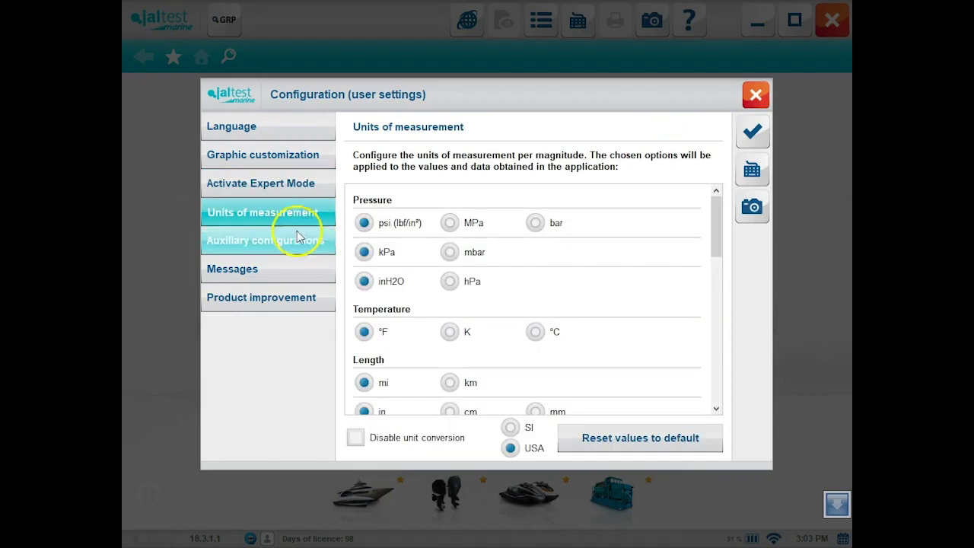
pyautogui.click(292, 244)
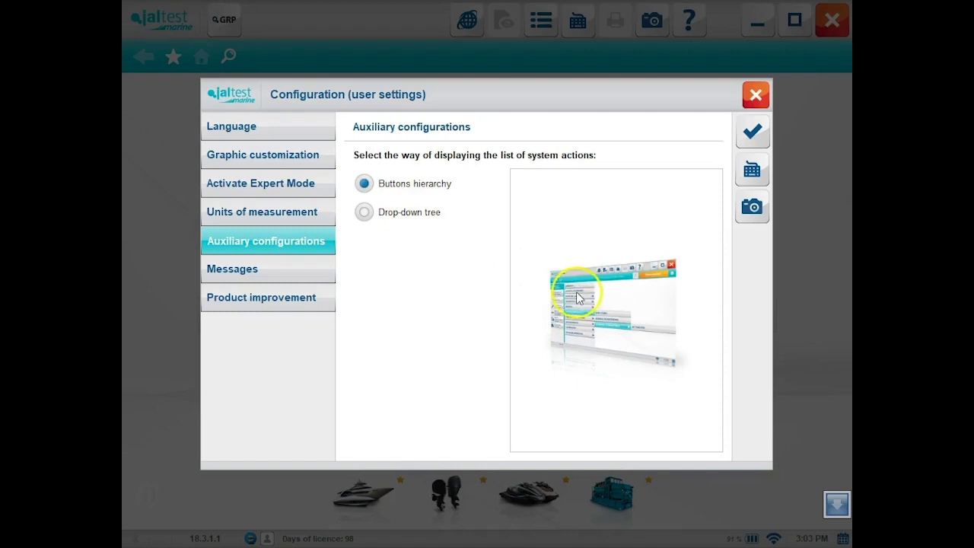
pyautogui.click(272, 269)
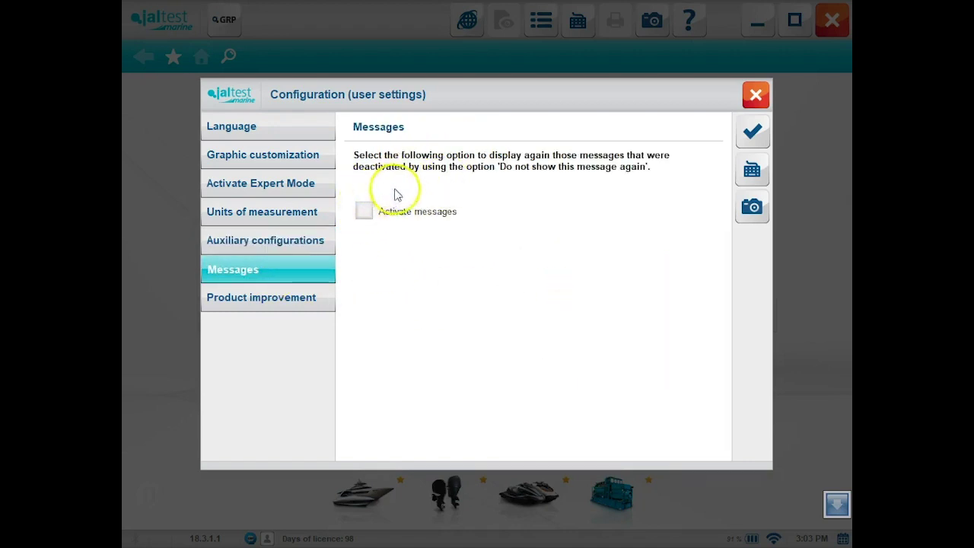
pyautogui.click(272, 298)
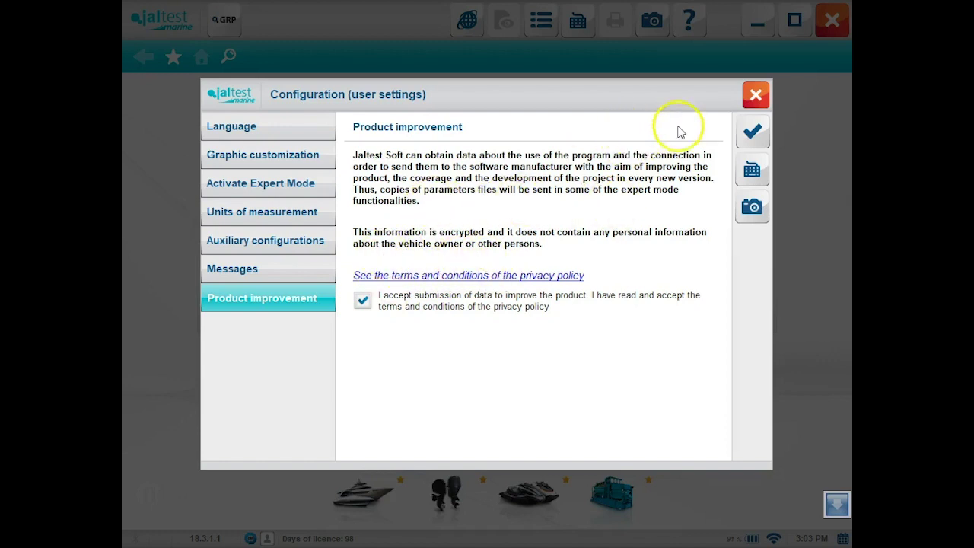
# Step: View the Jaltest Link interface details and the Jaltest Feedback options, then close the main menu
pyautogui.click(755, 95)
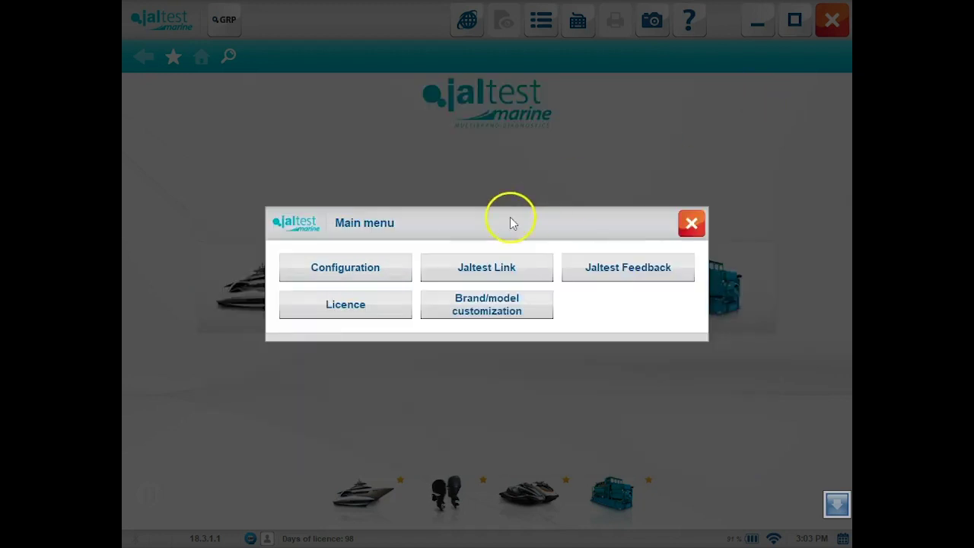
pyautogui.click(480, 268)
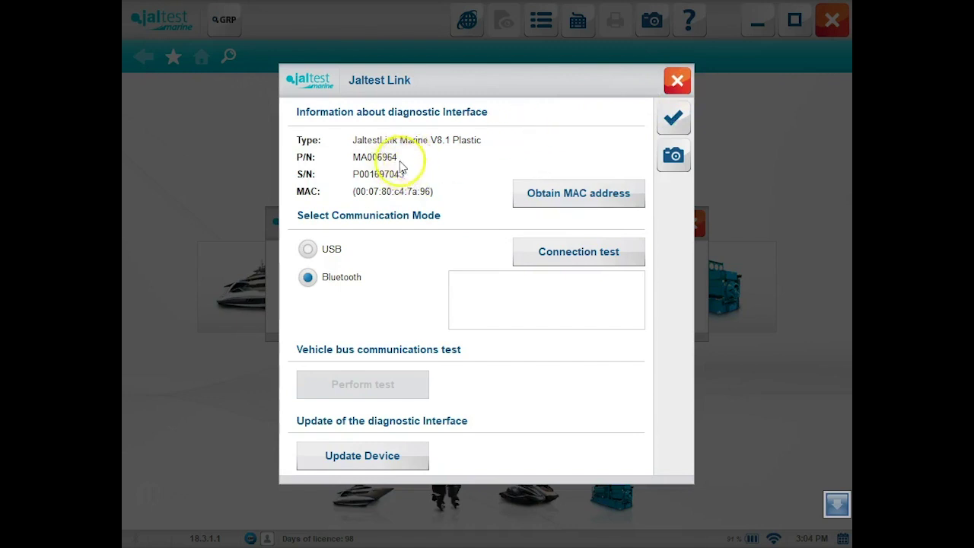
pyautogui.click(676, 80)
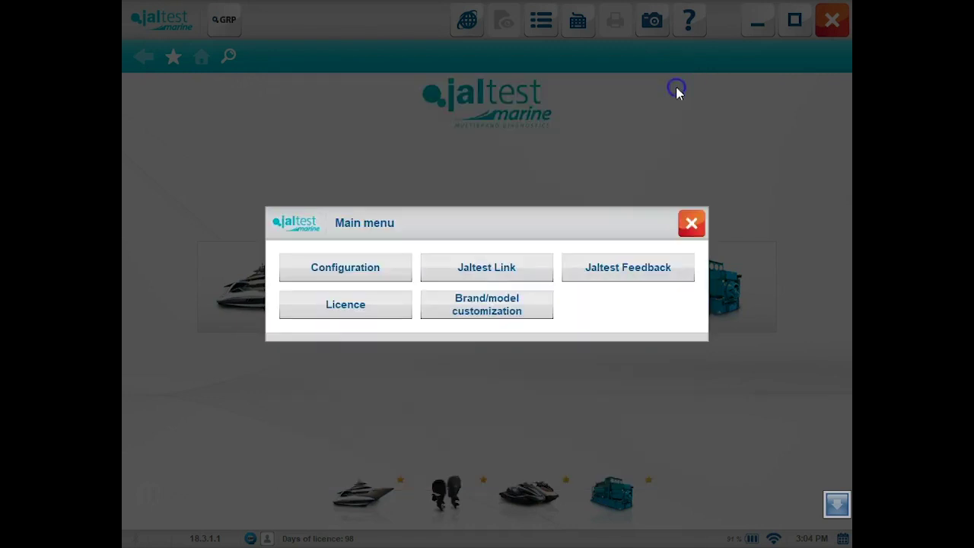
pyautogui.click(617, 272)
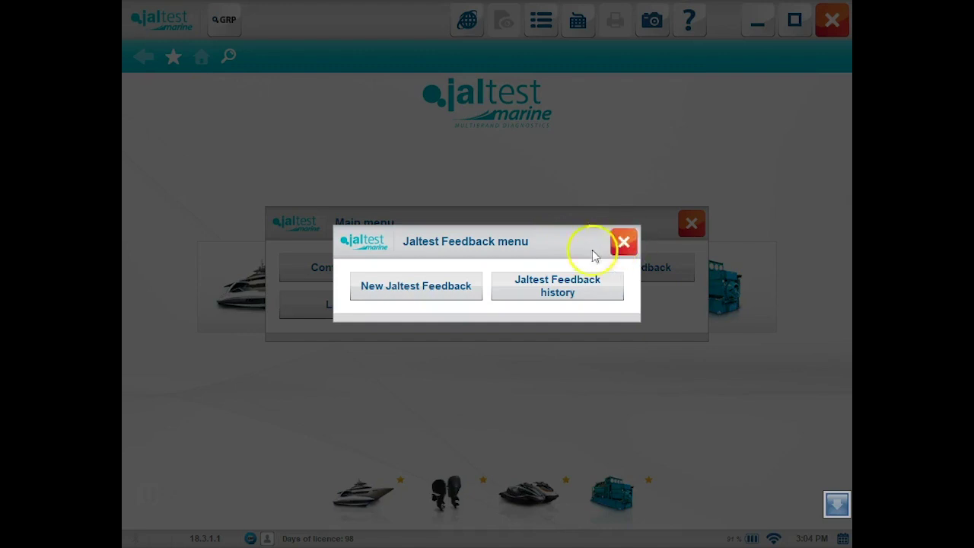
pyautogui.click(621, 244)
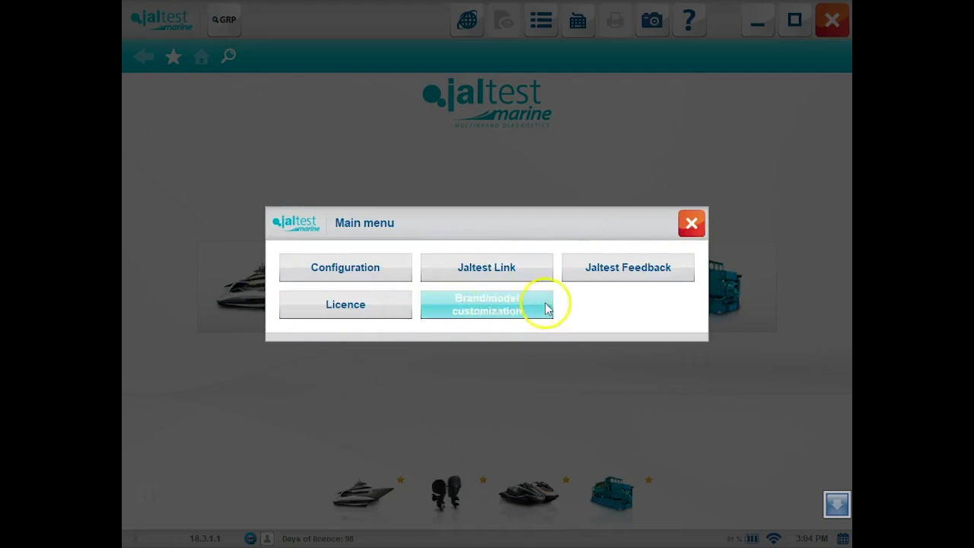
pyautogui.click(690, 223)
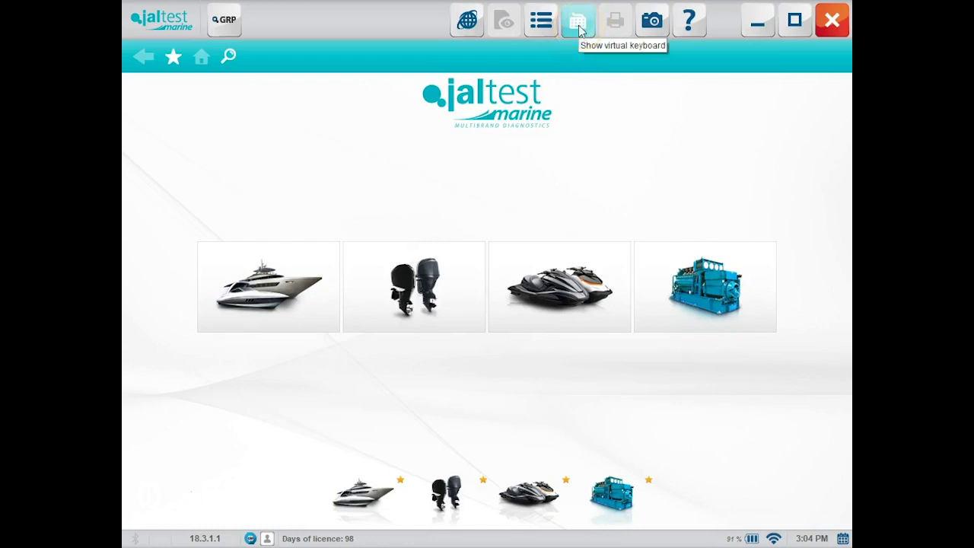
# Step: Open the ? help tools menu listing Remote Assistance, Glossary and Units conversion
pyautogui.click(653, 20)
pyautogui.click(618, 21)
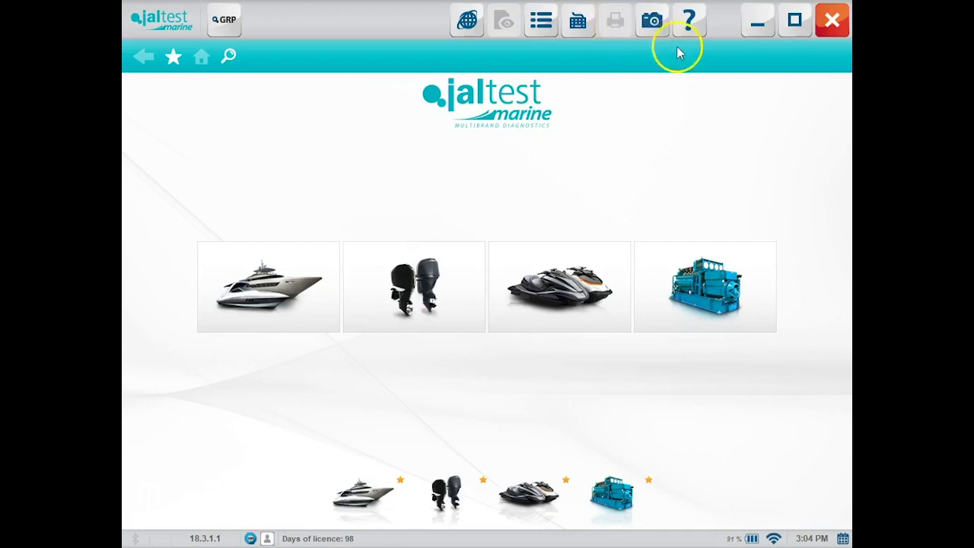
pyautogui.click(689, 23)
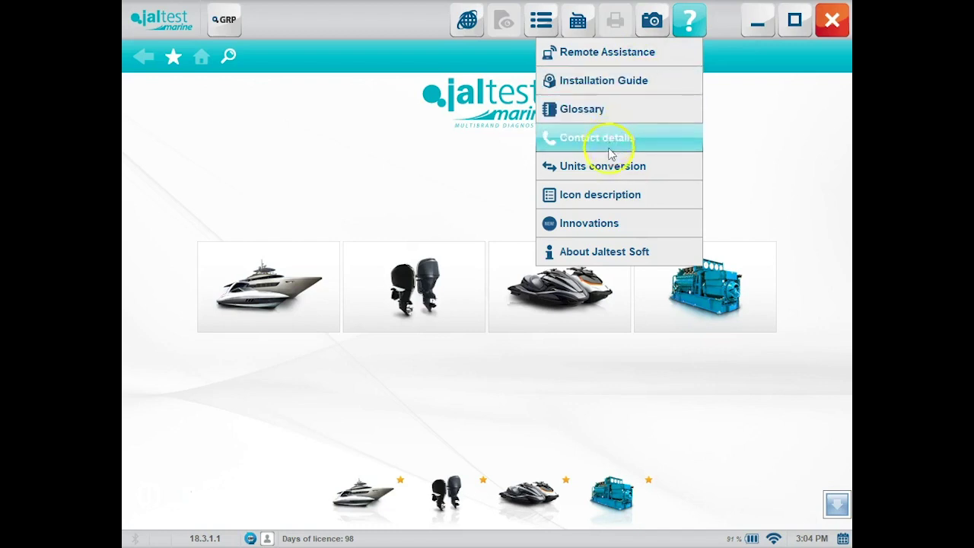
# Step: Convert 87 kPa to psi (lbf/in²), getting 12.6182832, then close Units conversion
pyautogui.click(600, 172)
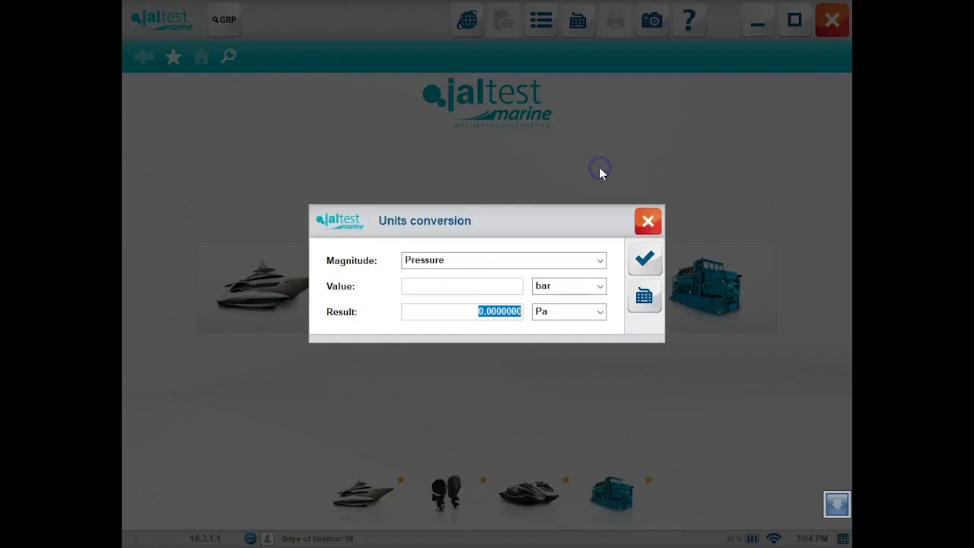
pyautogui.click(505, 287)
pyautogui.click(601, 287)
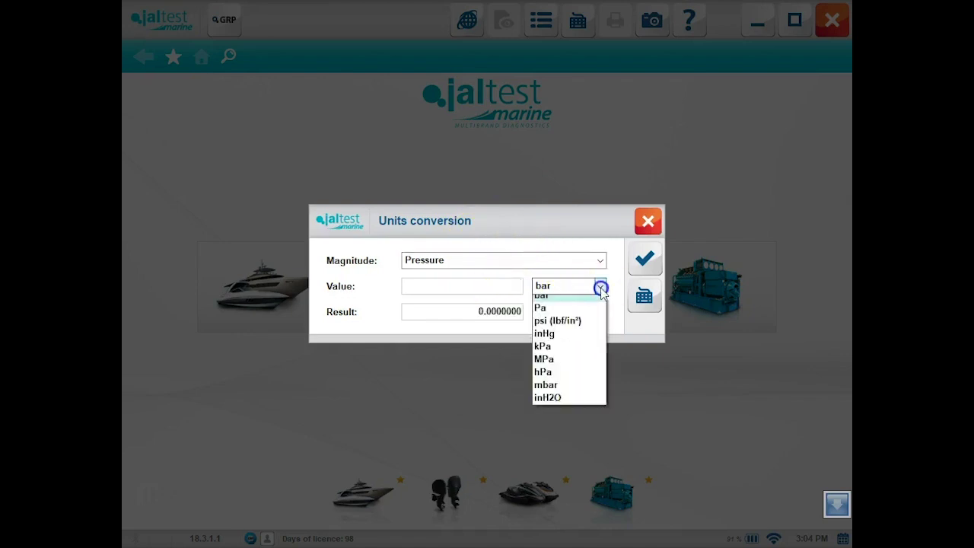
pyautogui.click(573, 352)
pyautogui.click(510, 281)
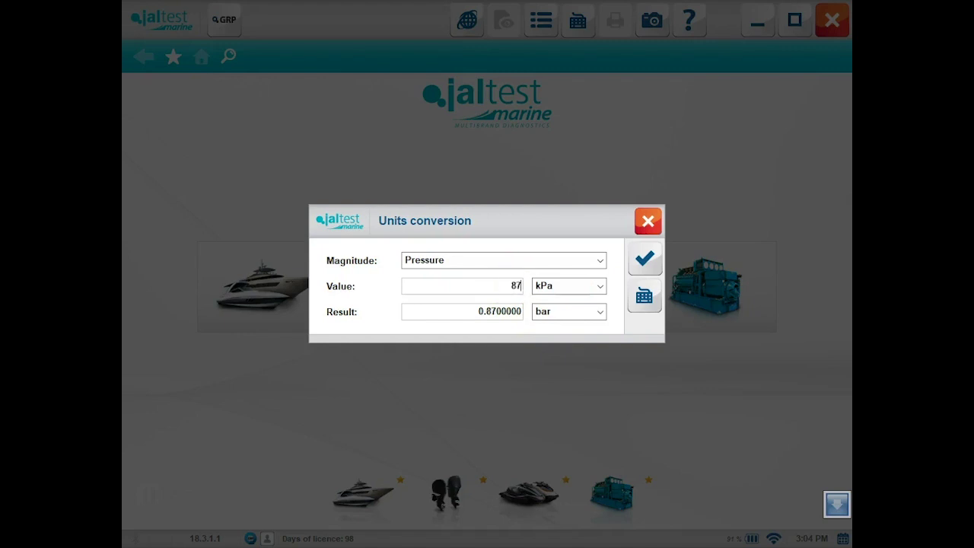
pyautogui.write('87')
pyautogui.click(600, 311)
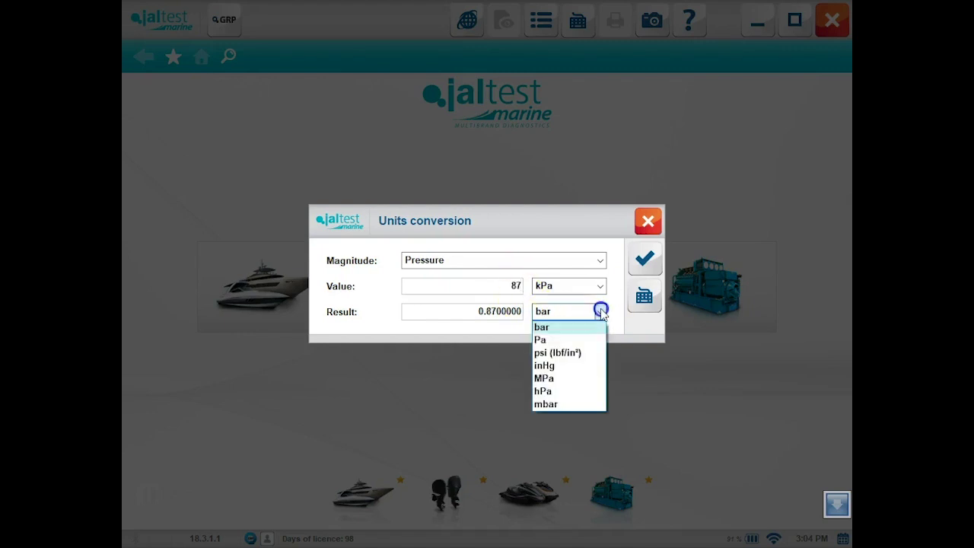
pyautogui.click(560, 354)
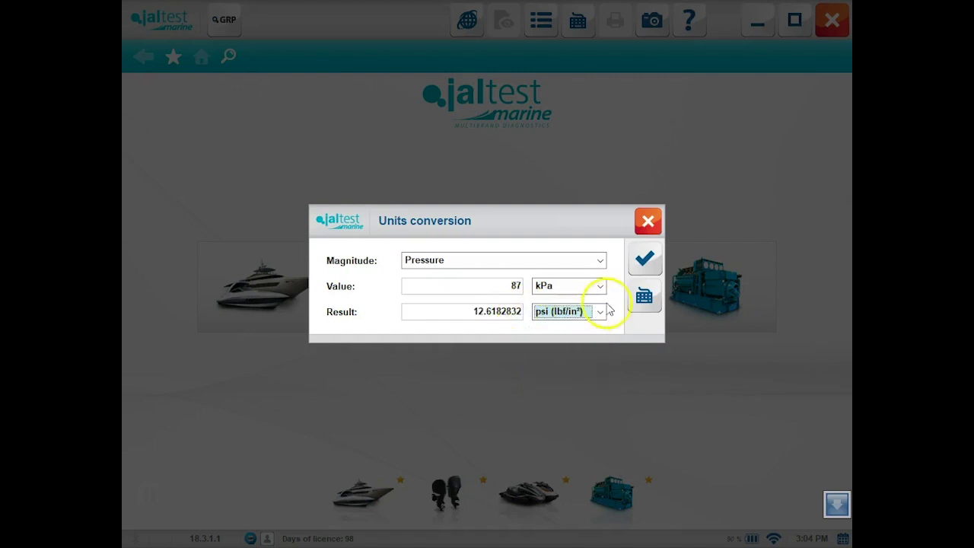
pyautogui.click(648, 222)
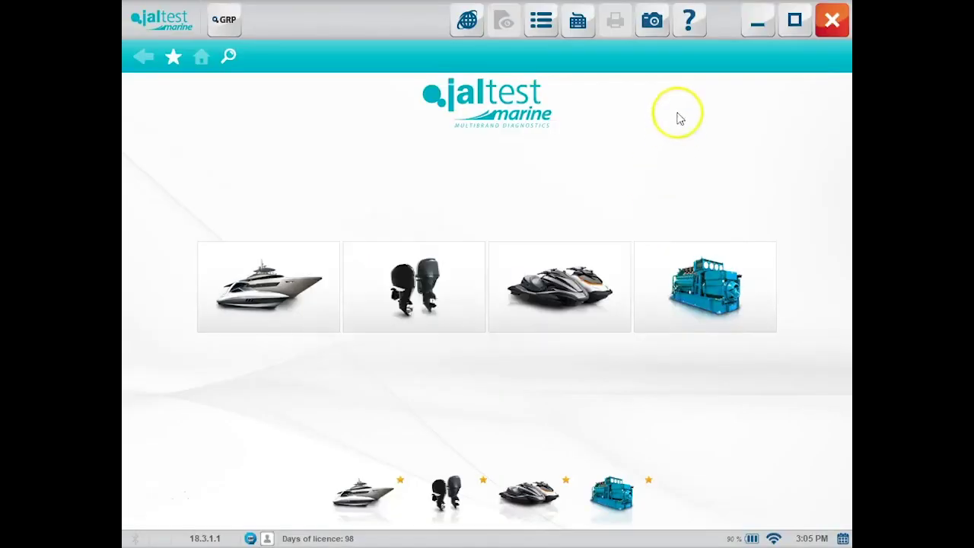
# Step: Dismiss the help tools list and choose the yacht (inboard motor) category tile
pyautogui.click(690, 23)
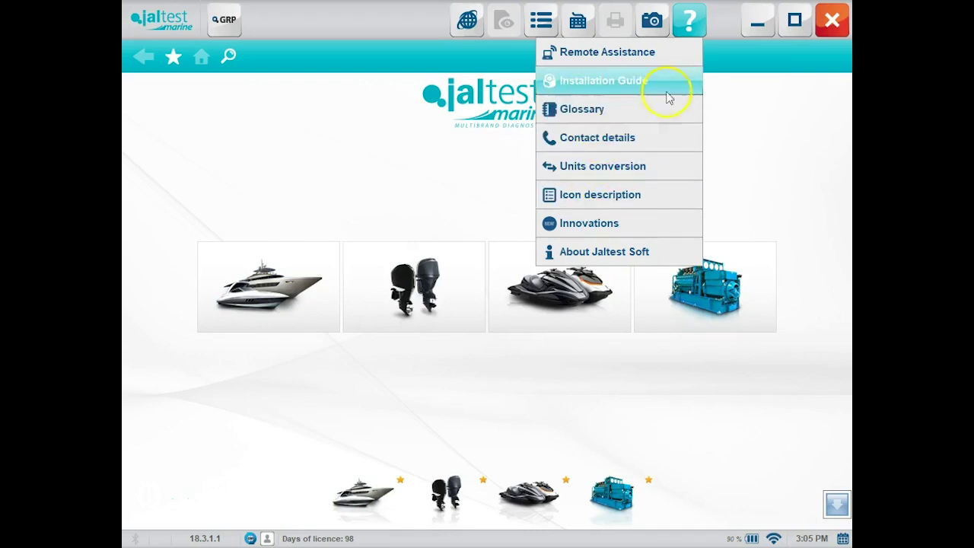
pyautogui.click(733, 100)
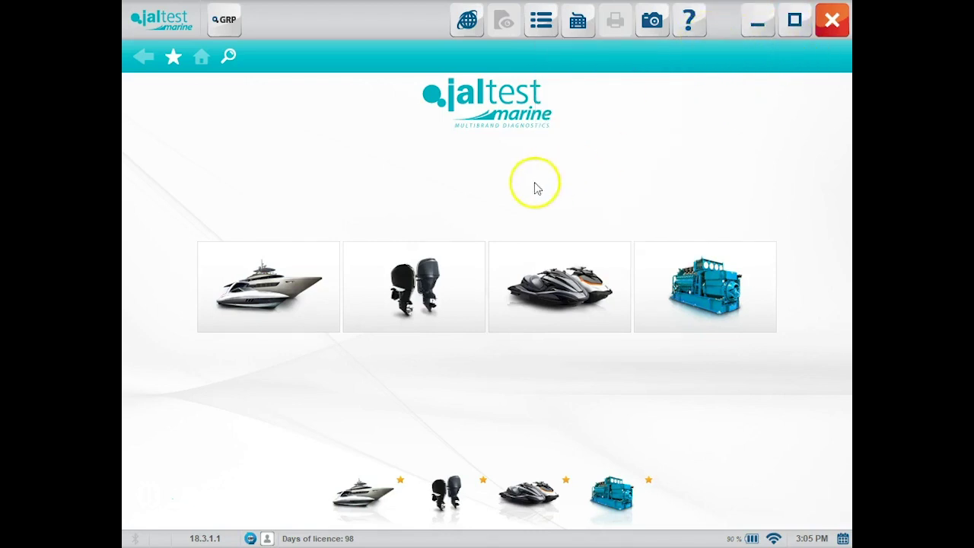
pyautogui.click(258, 290)
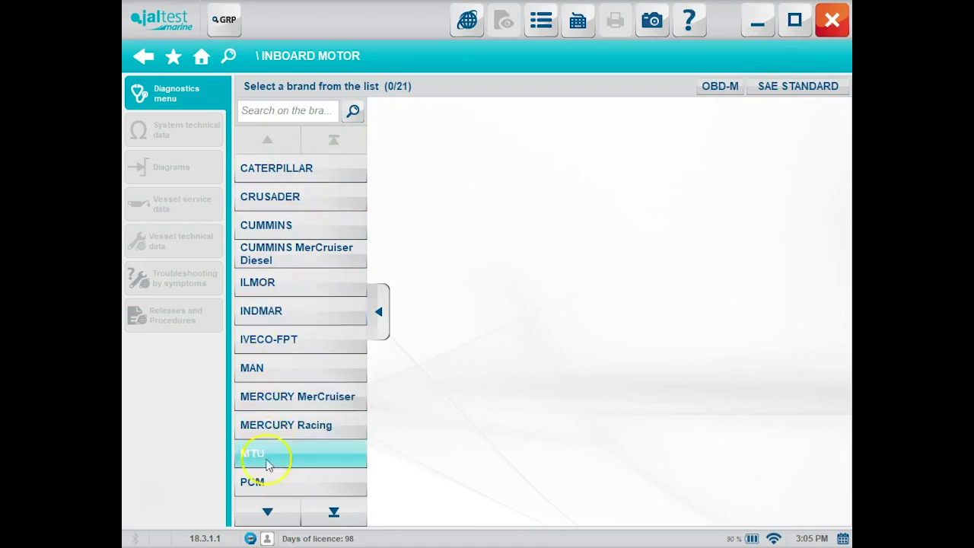
# Step: Scroll to the end of the inboard brand list and open MERCURY MerCruiser's models
pyautogui.click(266, 512)
pyautogui.click(266, 512)
pyautogui.click(266, 512)
pyautogui.click(266, 512)
pyautogui.click(266, 512)
pyautogui.click(266, 512)
pyautogui.click(267, 513)
pyautogui.click(340, 510)
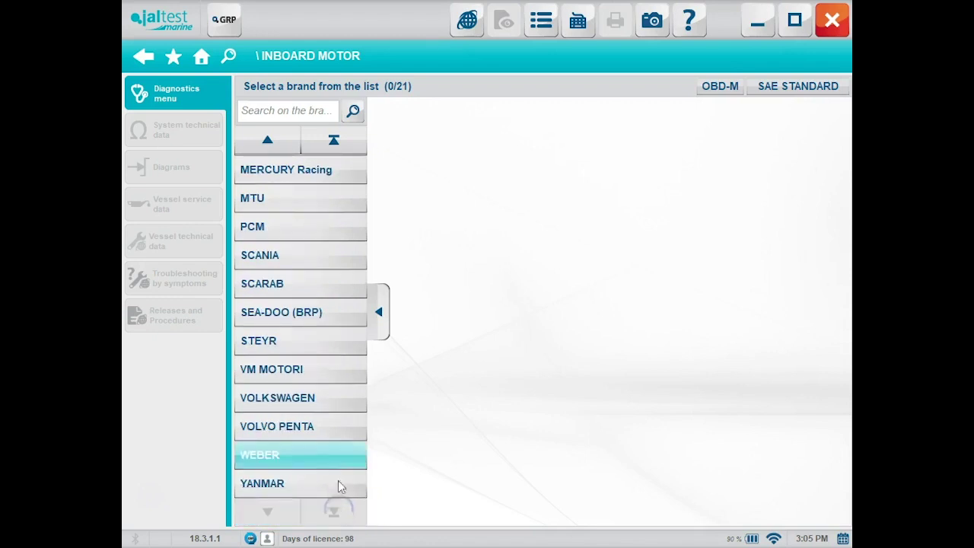
pyautogui.click(379, 320)
pyautogui.click(246, 297)
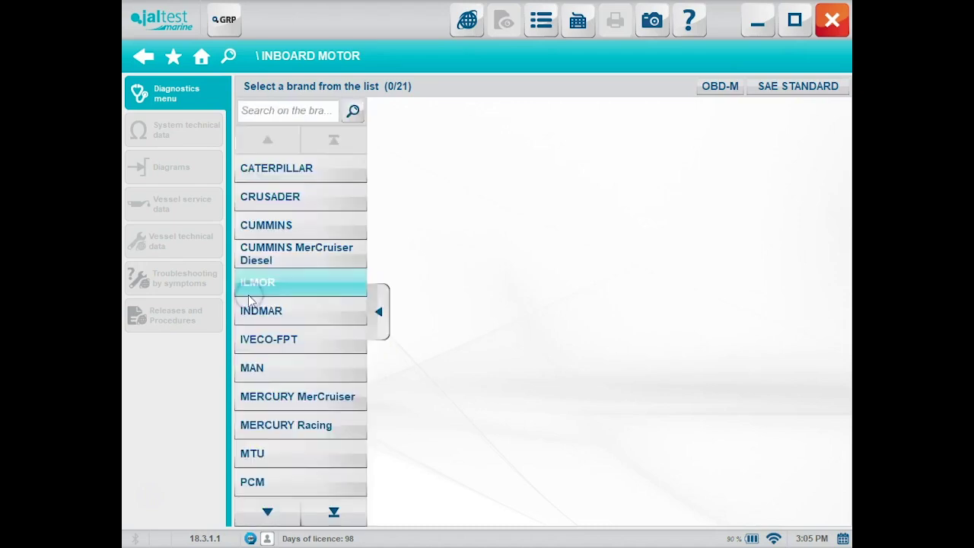
pyautogui.click(318, 318)
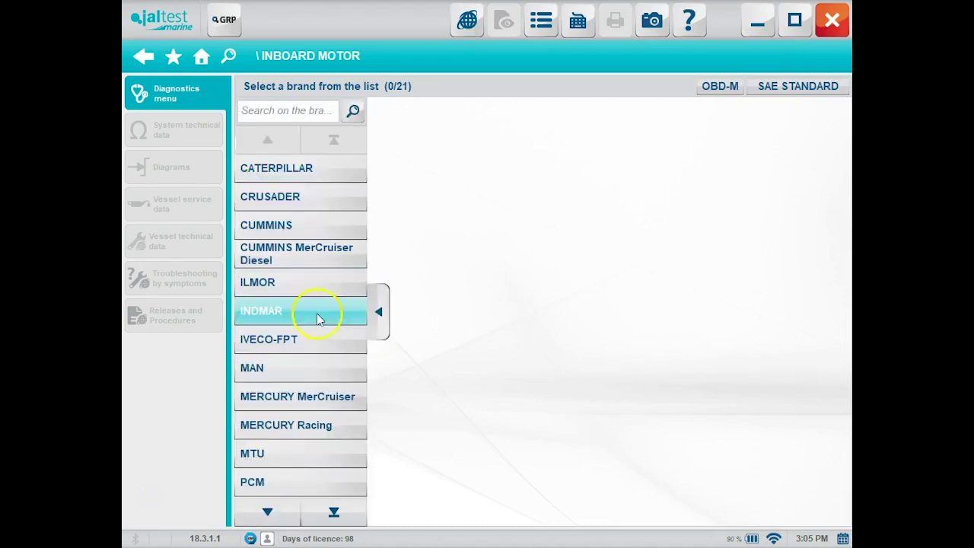
pyautogui.click(302, 399)
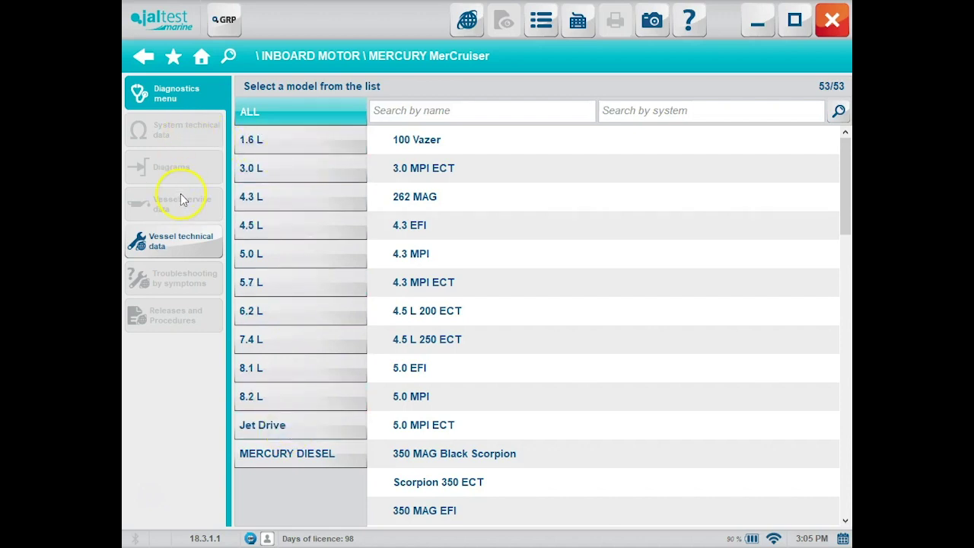
# Step: Filter the MerCruiser models to 5.7 L and open the 350 MAG Black Scorpion's systems
pyautogui.click(169, 242)
pyautogui.click(187, 251)
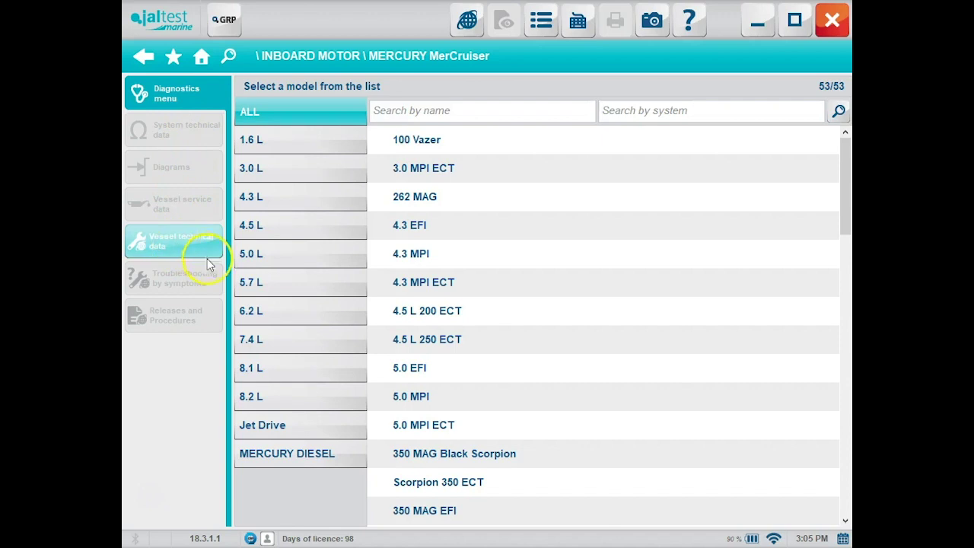
pyautogui.click(261, 265)
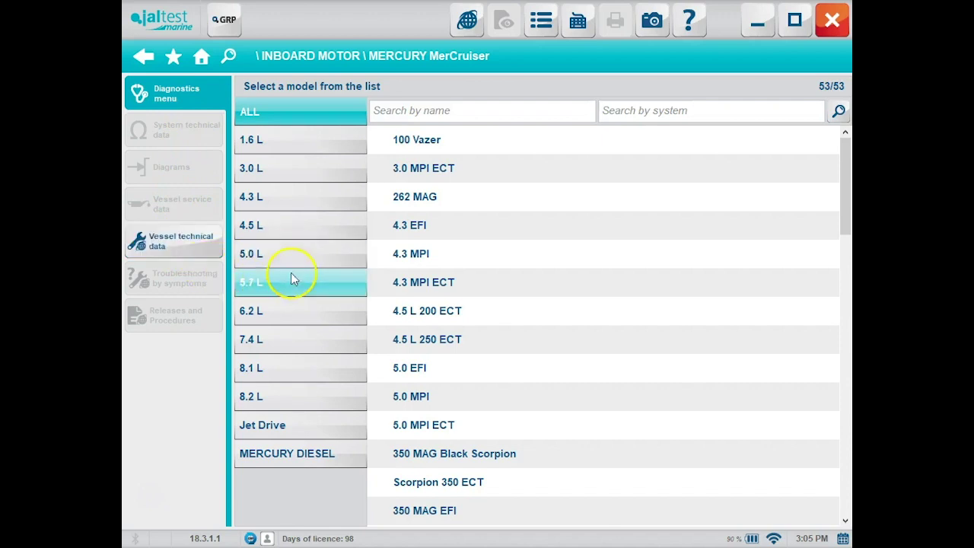
pyautogui.click(305, 294)
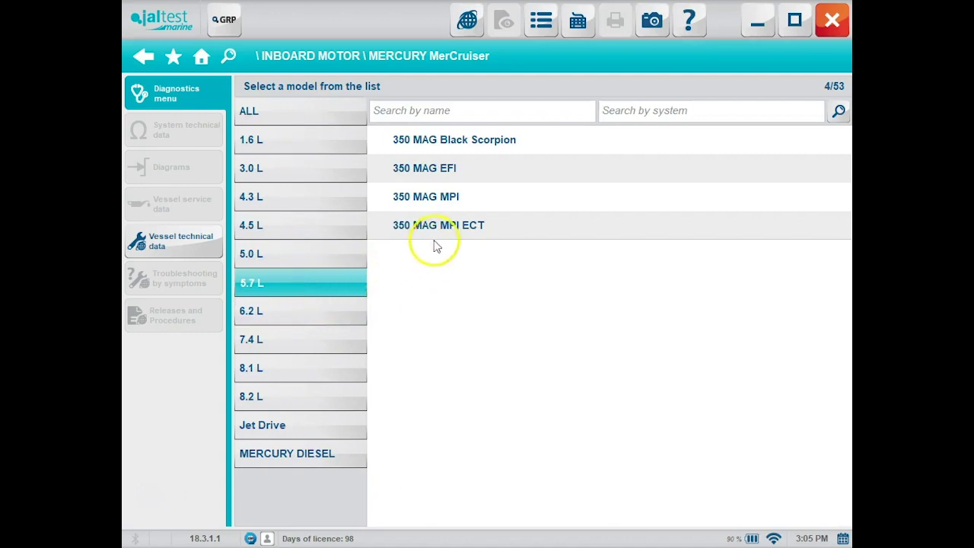
pyautogui.click(529, 143)
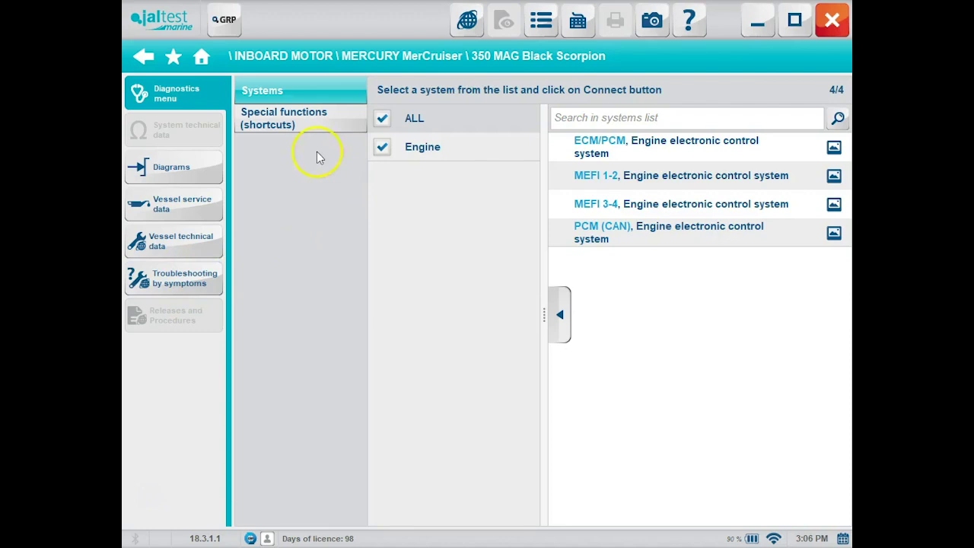
# Step: Check the model's Special functions, then preview the MEFI 1-2 and ECM/PCM control unit pictures
pyautogui.click(295, 121)
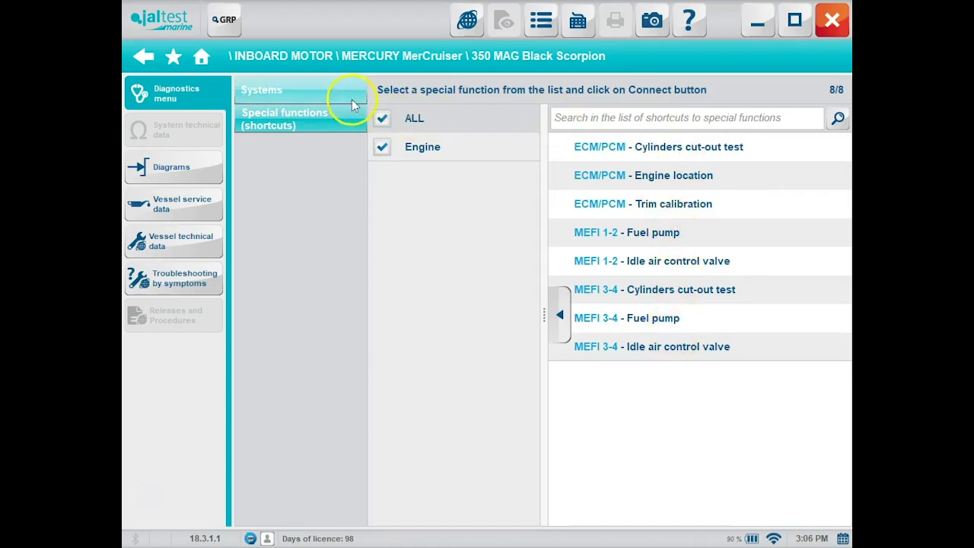
pyautogui.click(305, 93)
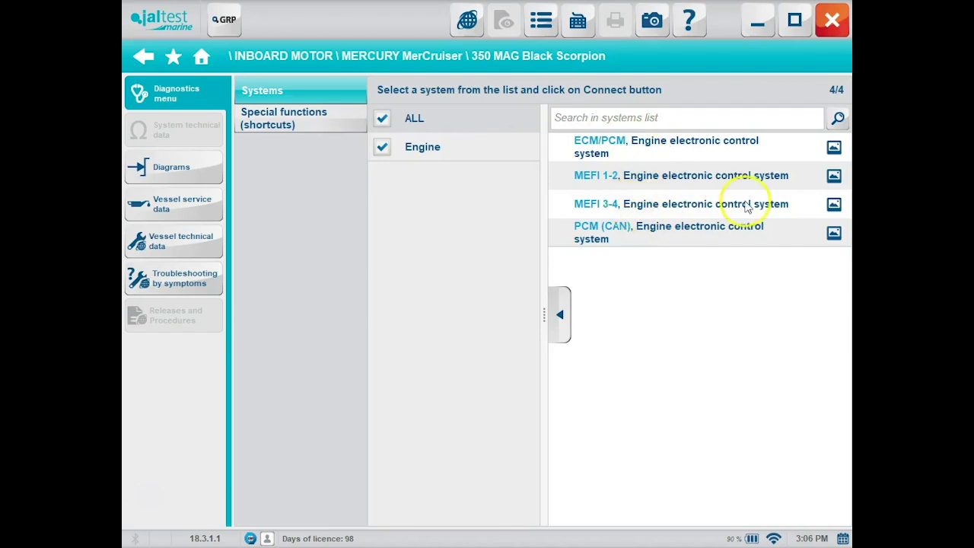
pyautogui.click(834, 177)
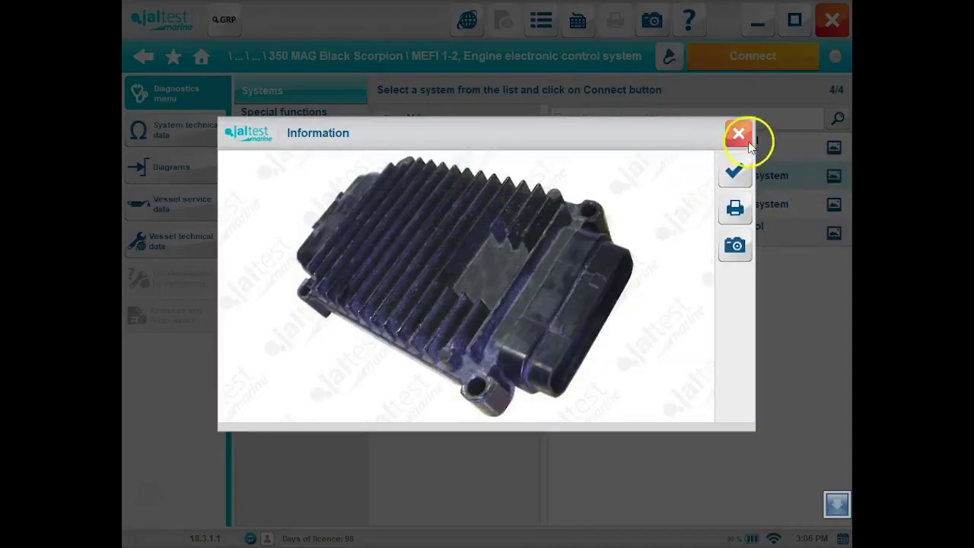
pyautogui.click(739, 133)
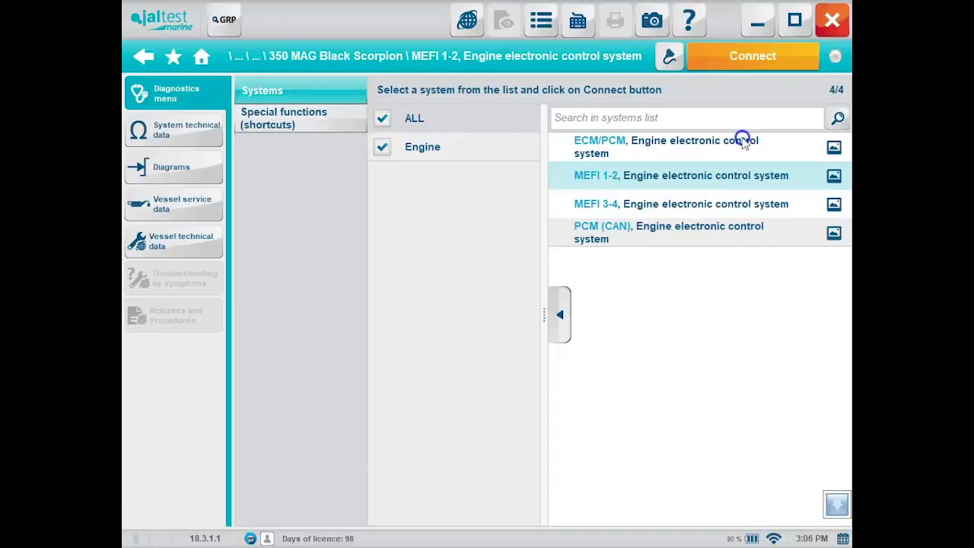
pyautogui.click(833, 147)
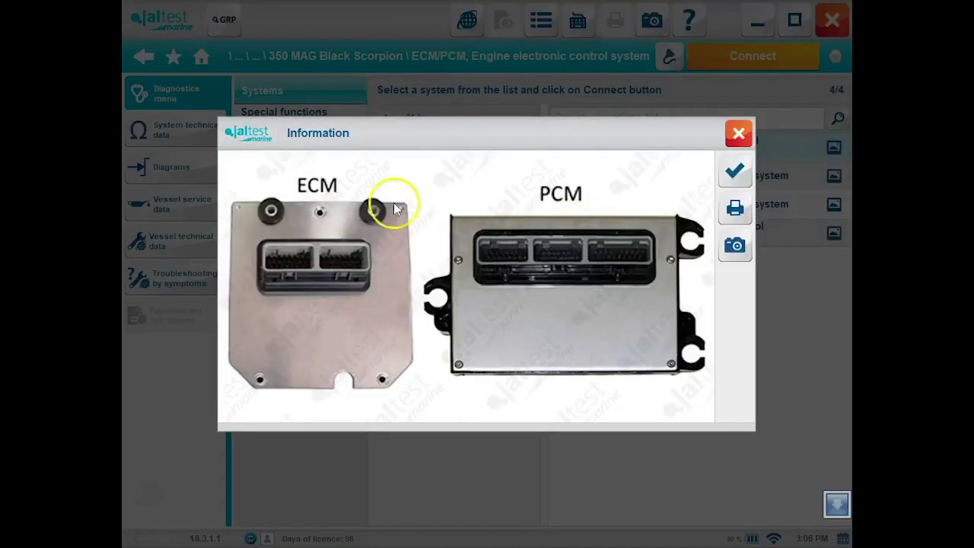
pyautogui.click(735, 137)
# Step: Select ECM/PCM as the engine control system
pyautogui.click(669, 173)
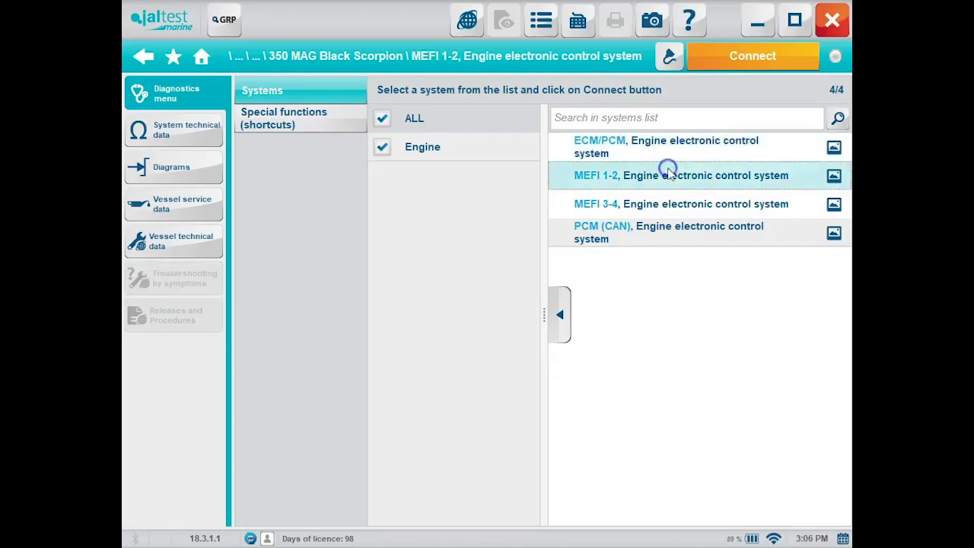
pyautogui.click(669, 201)
pyautogui.click(673, 145)
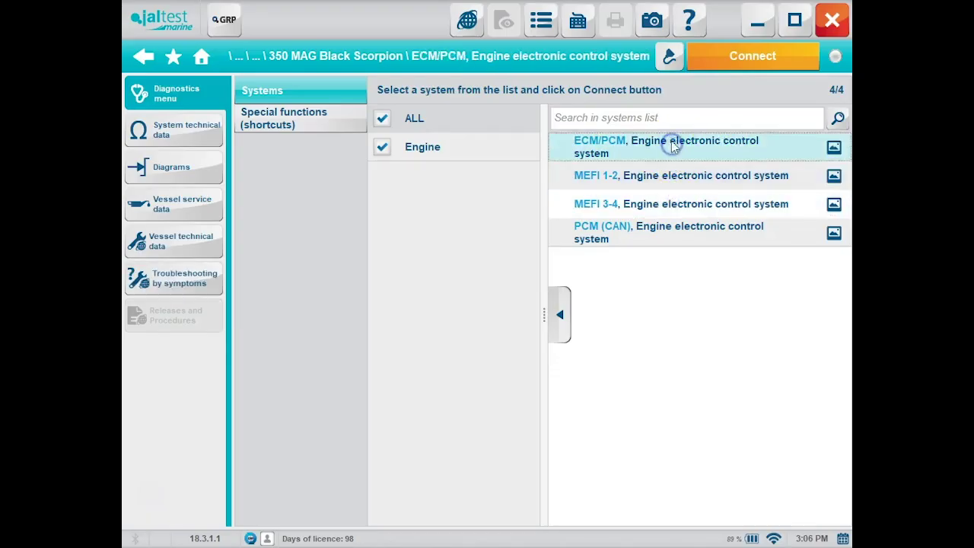
# Step: Show the ECM/PCM connection guide, review the multipins photos, then revert to direct JDC 600 + JDC 603M
pyautogui.click(669, 60)
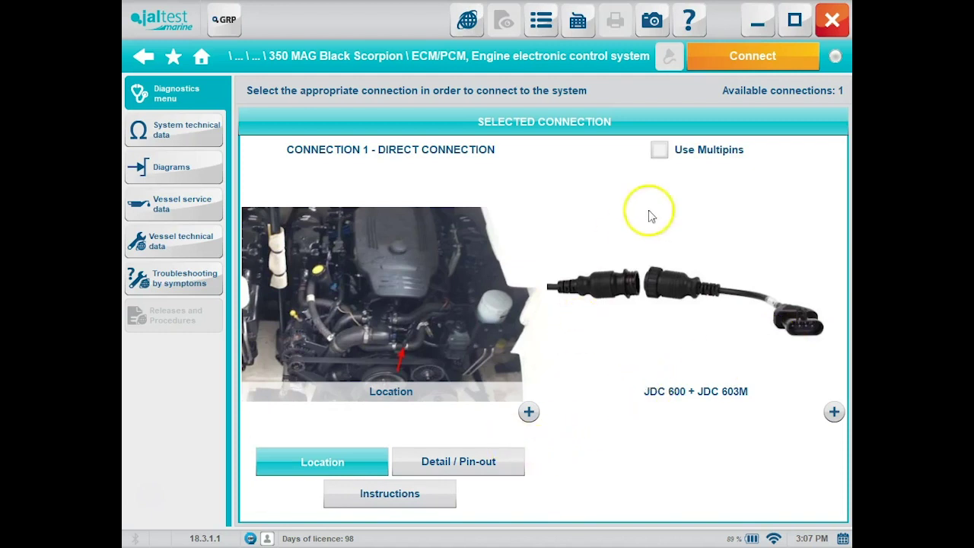
pyautogui.click(660, 152)
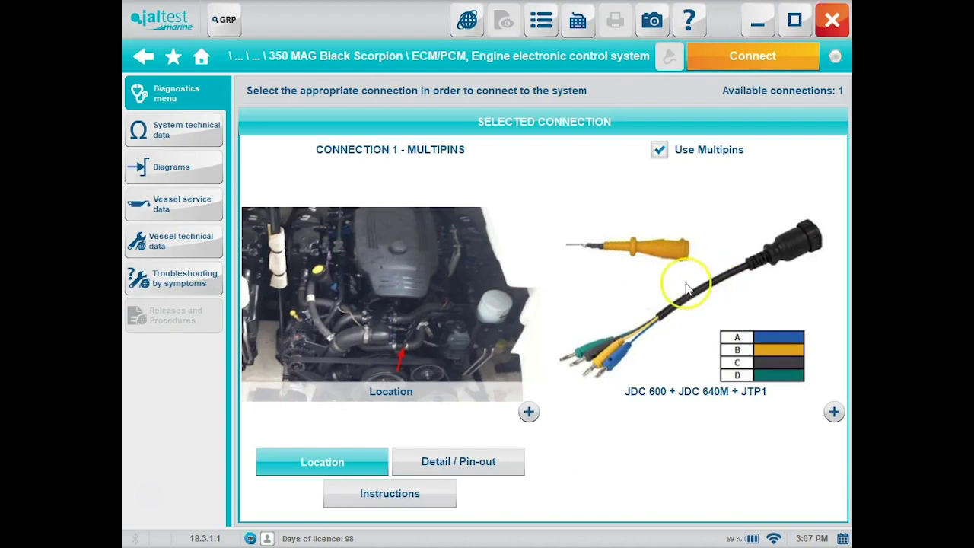
pyautogui.click(529, 411)
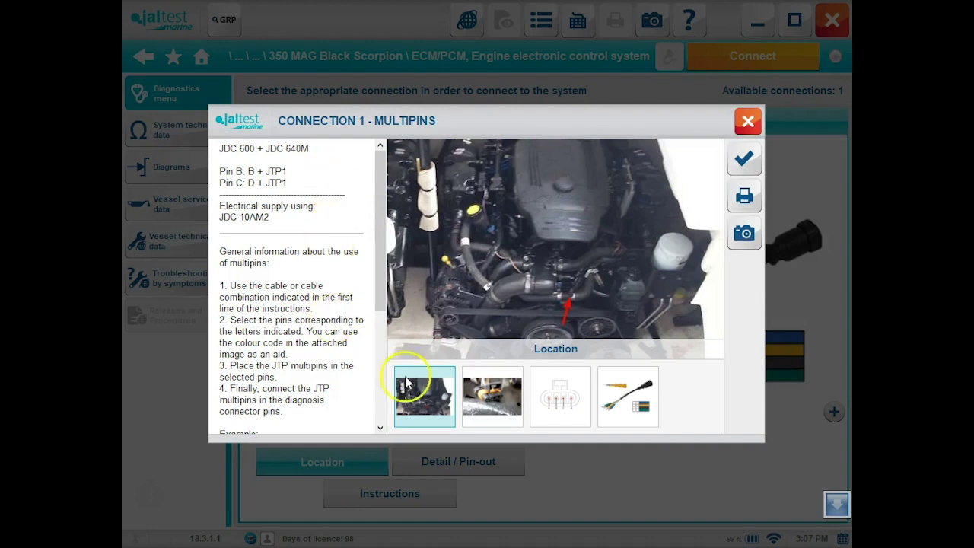
pyautogui.click(497, 397)
pyautogui.click(556, 396)
pyautogui.click(622, 403)
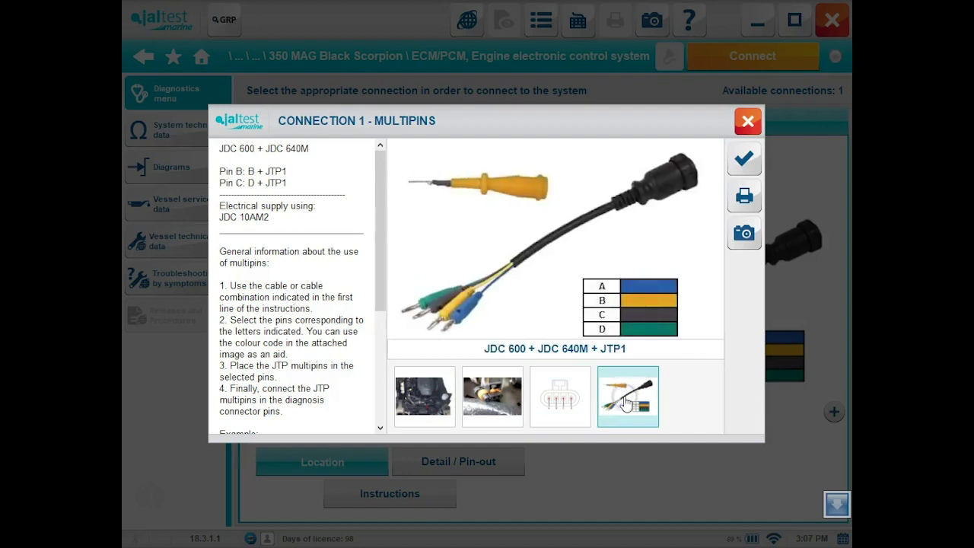
pyautogui.click(747, 122)
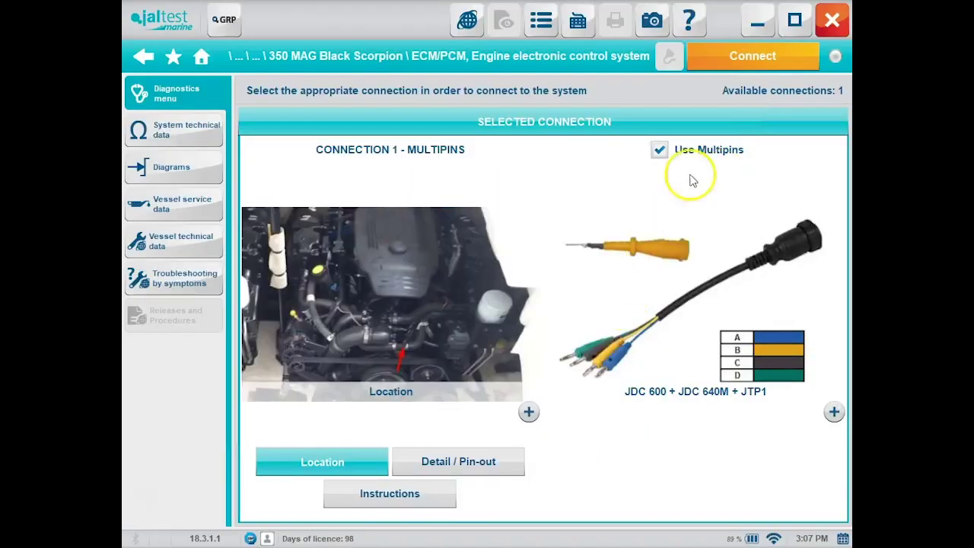
pyautogui.click(659, 150)
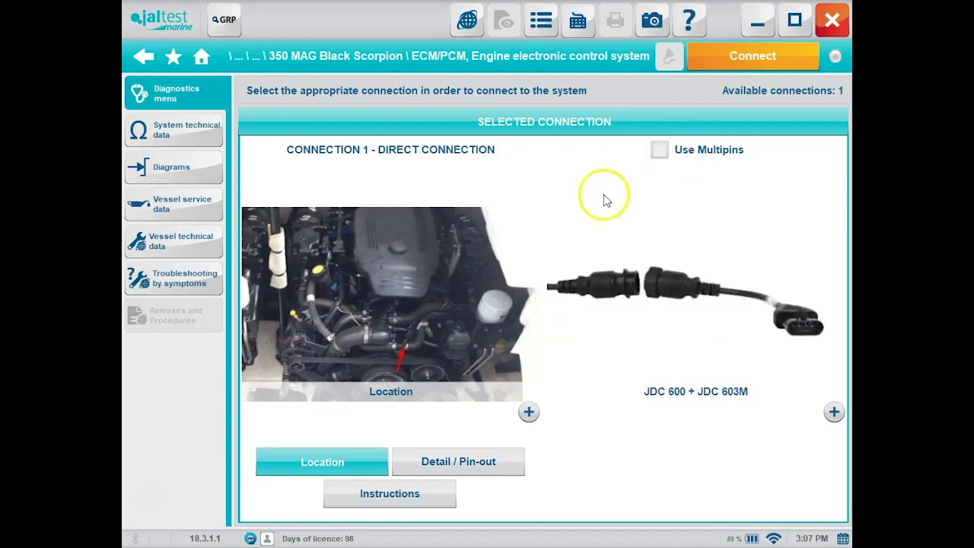